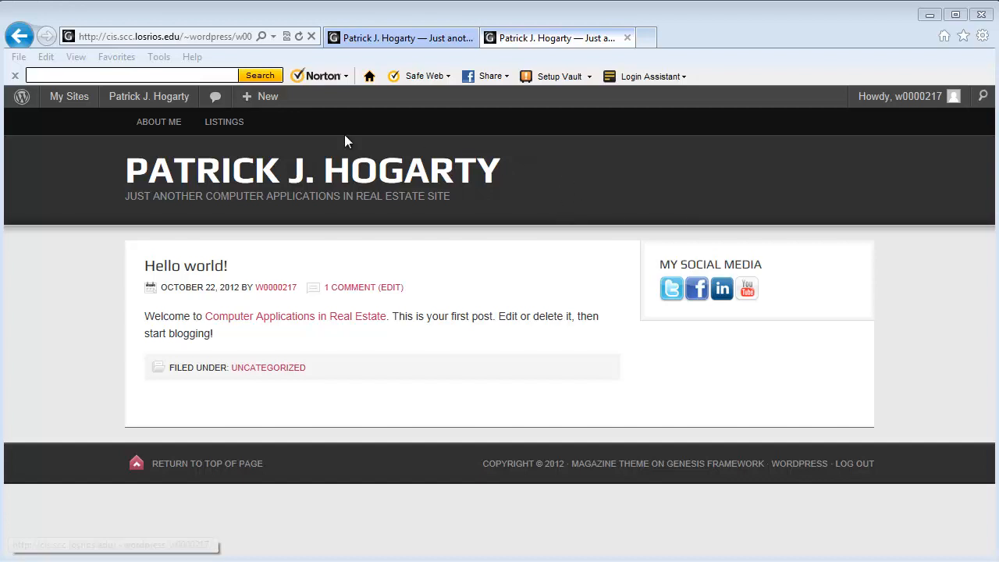
Step: Open the admin Dashboard from the site-name dropdown in the admin bar
mouse_move(138, 97)
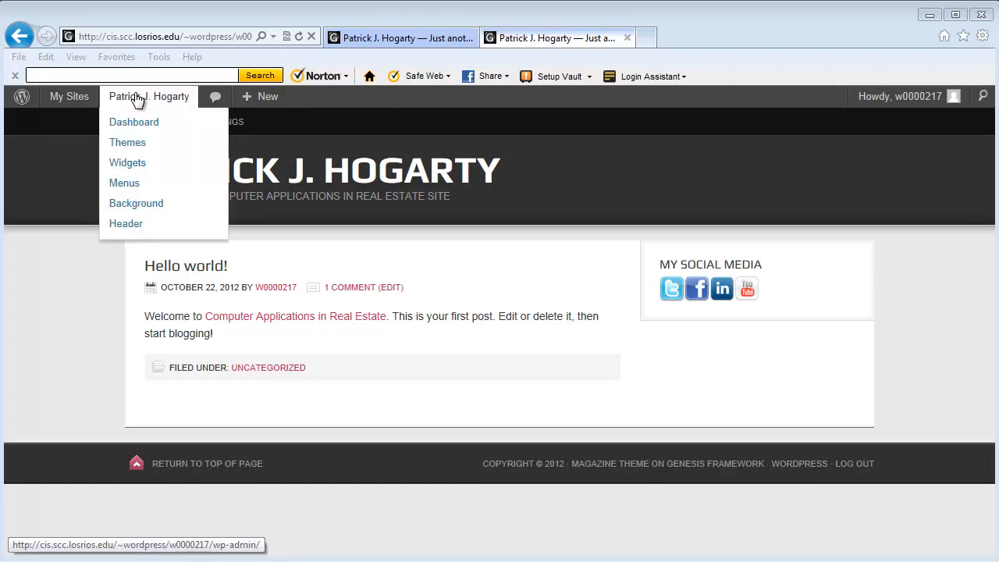
click(132, 123)
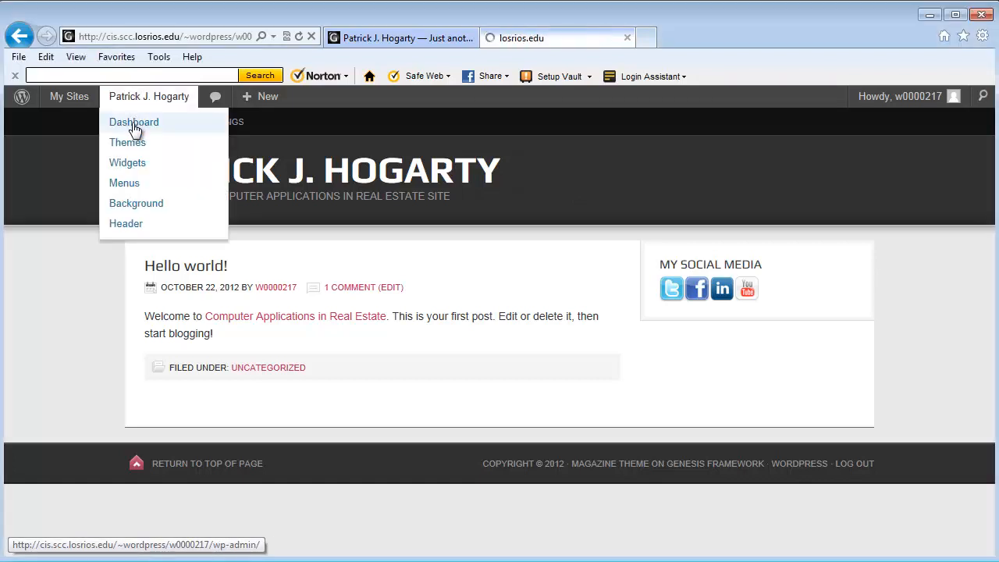
Step: Open Posts > Categories from the Dashboard sidebar
mouse_move(41, 191)
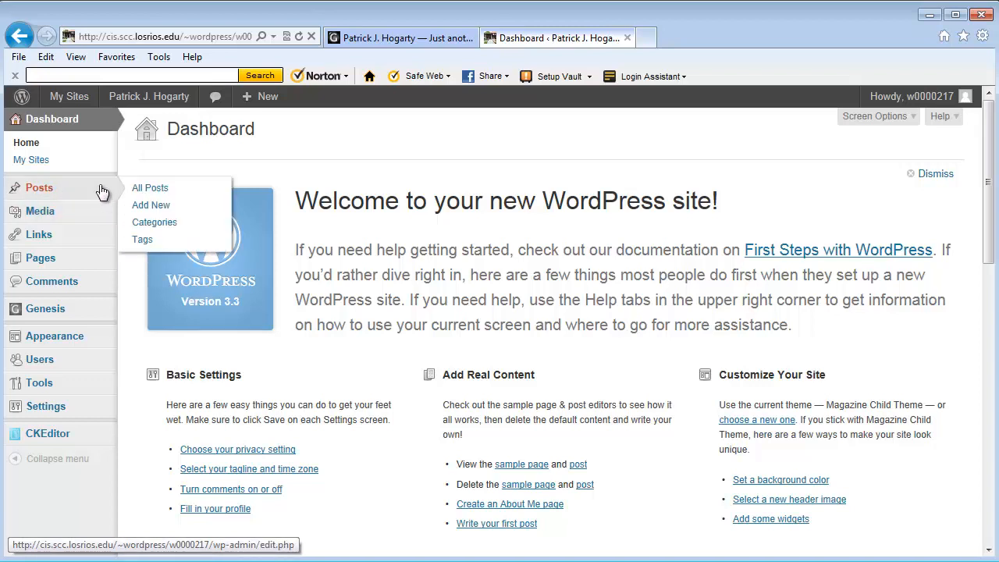
click(156, 224)
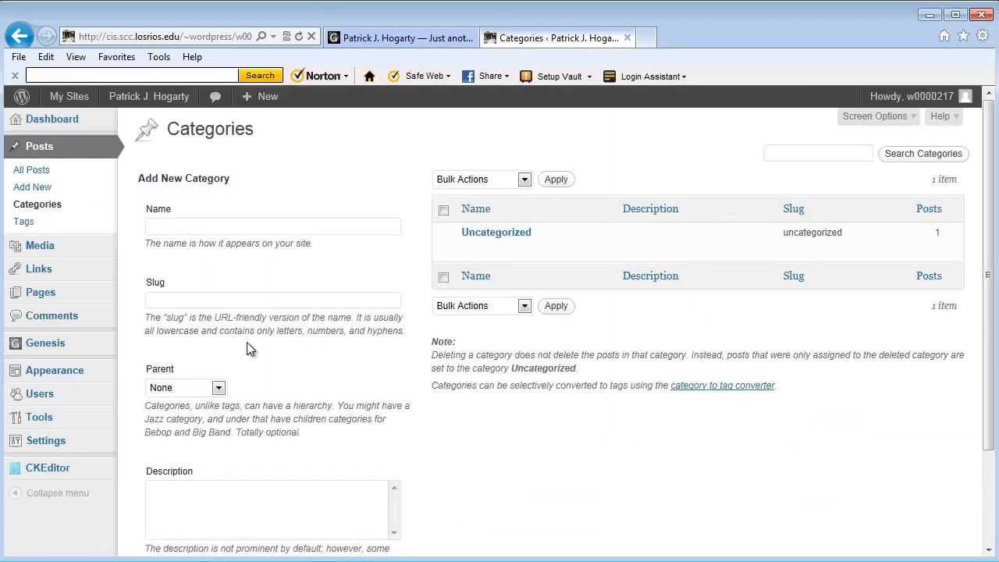
Step: Add category 'Home Buying Tips' described as 'This will be a group of articles on Buying a home.'
click(181, 225)
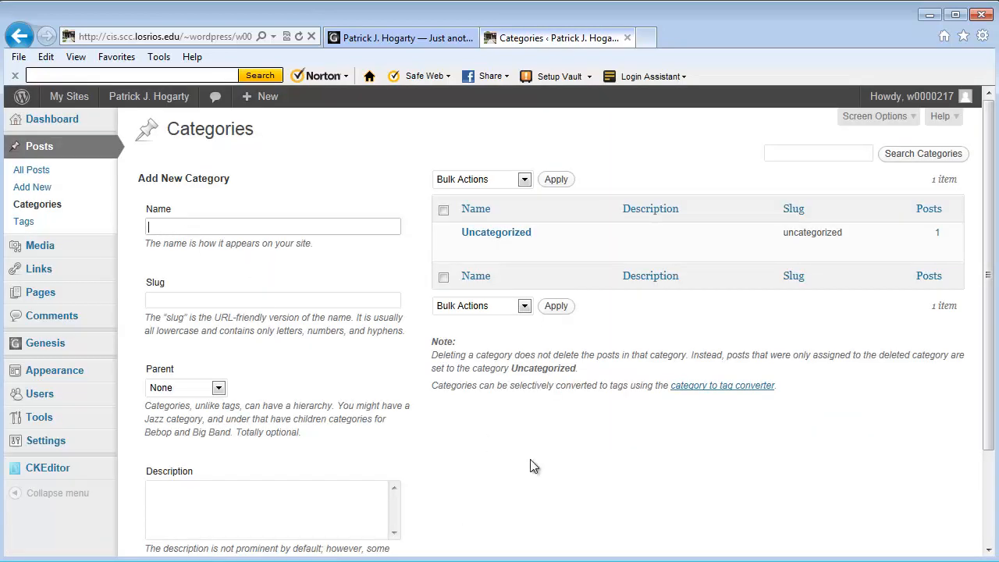
text(Home Buying Tips)
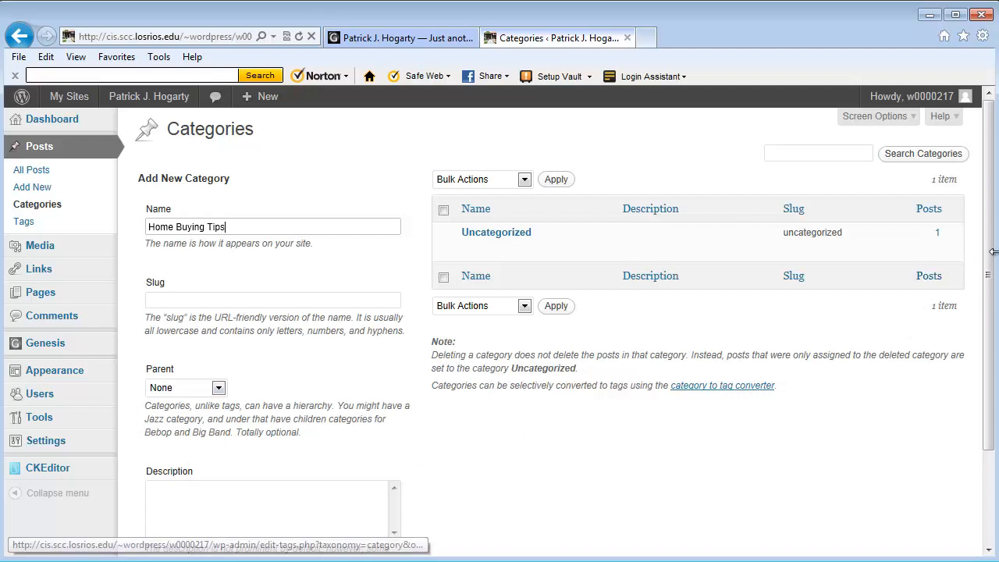
drag(991, 259, 988, 308)
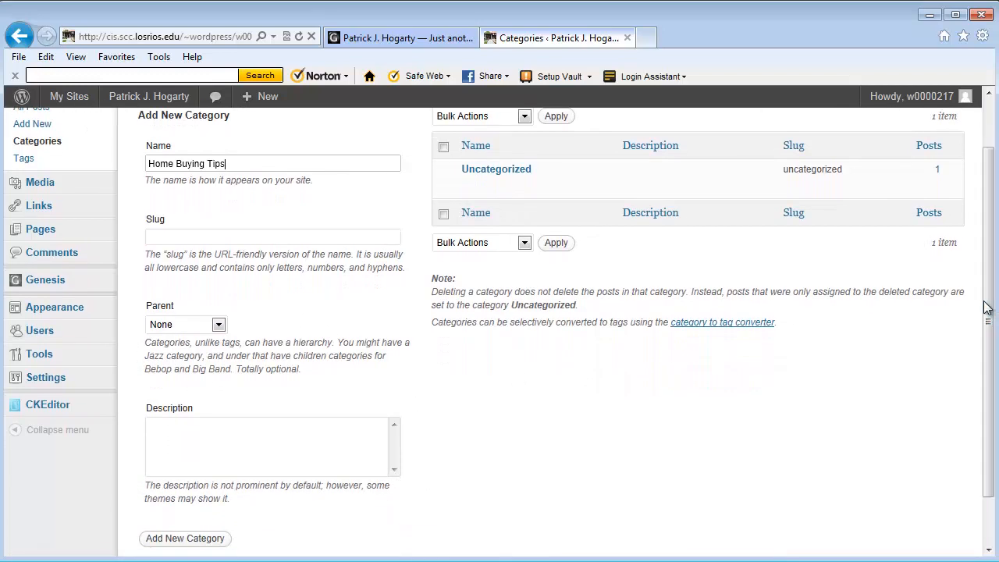
click(157, 428)
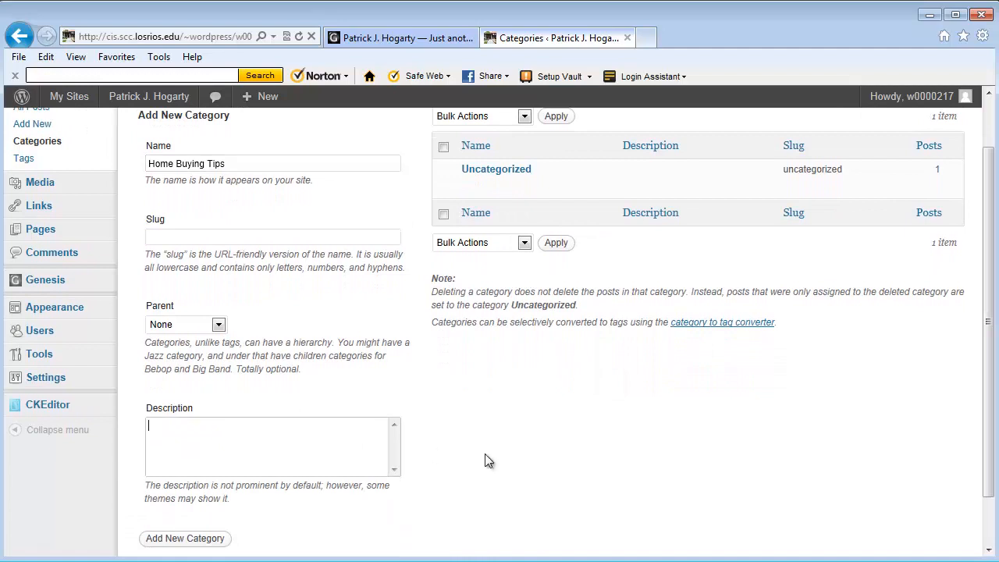
text(This will be a group)
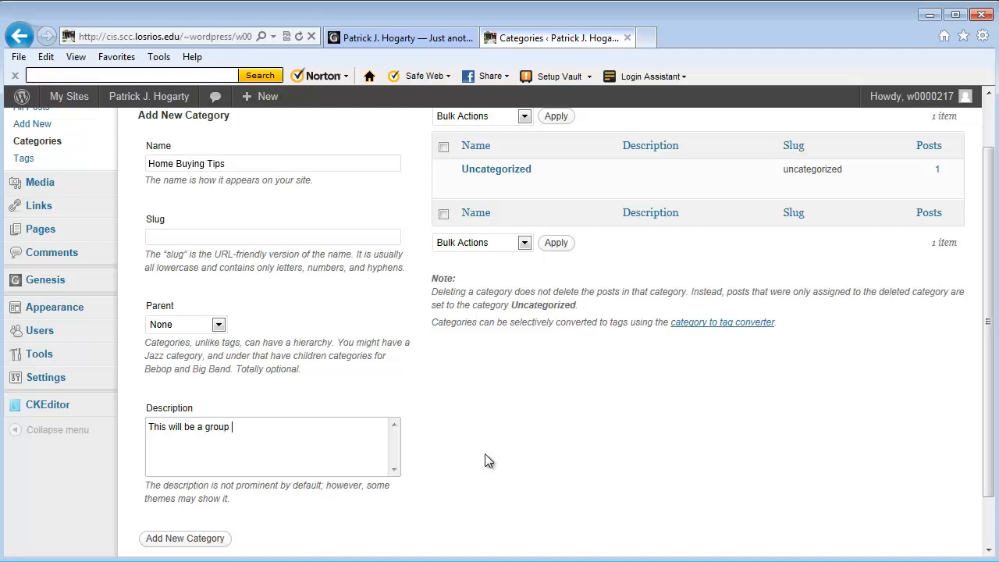
text( of articles on Buyingh)
key(BackSpace)
text(a h)
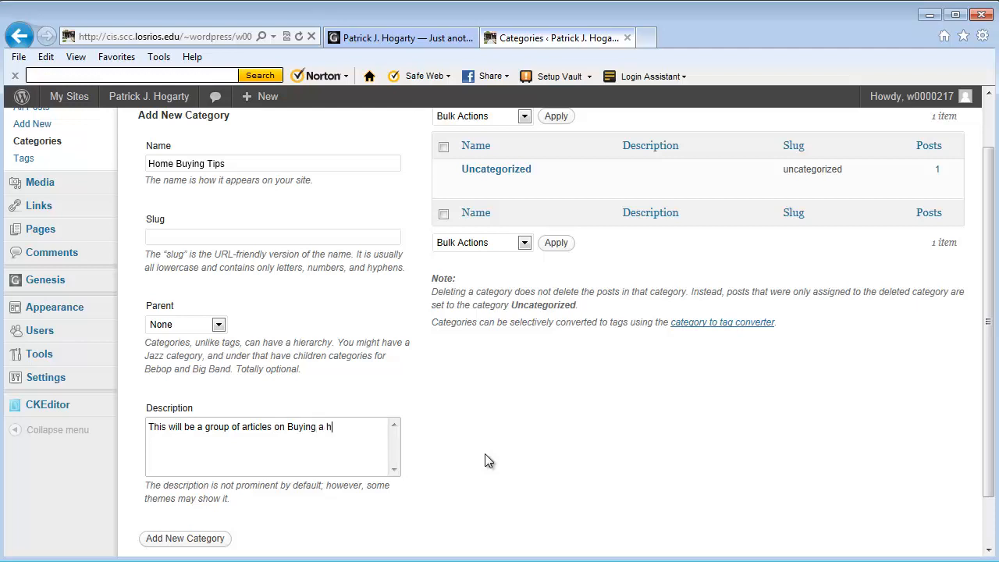
text(ome.)
click(170, 541)
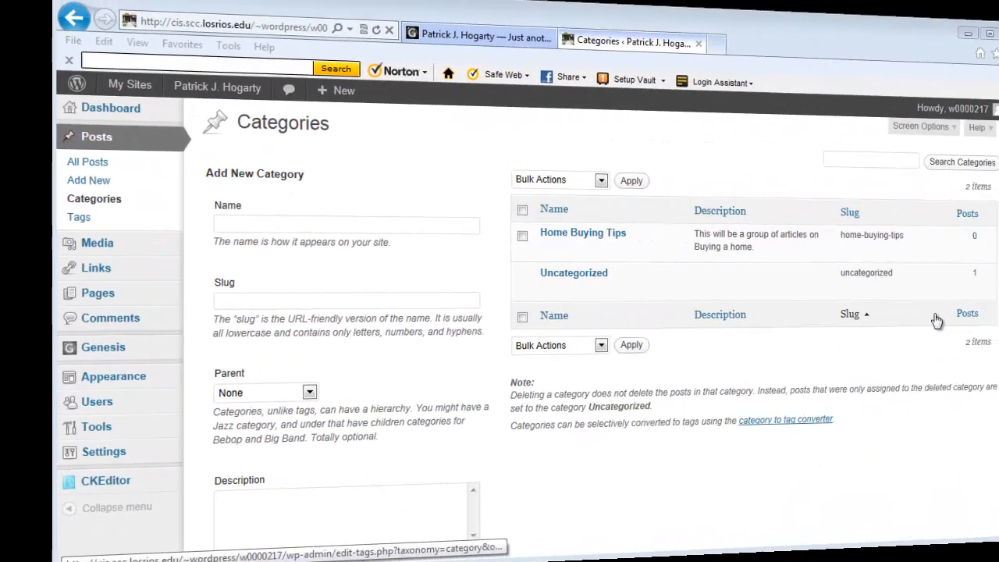
Step: Review the category table showing Home Buying Tips (0 posts) and Uncategorized (1 post)
mouse_move(546, 252)
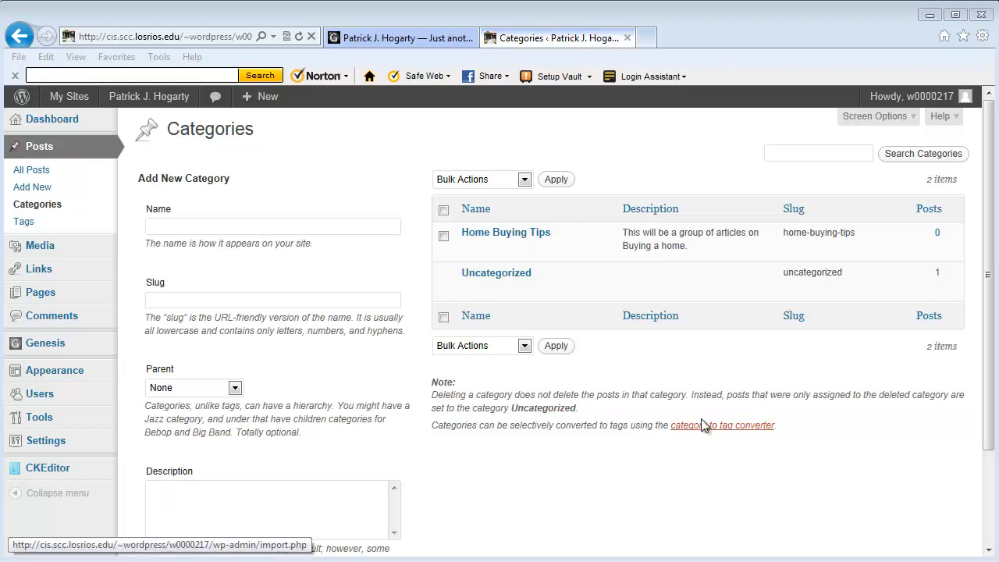
mouse_move(989, 282)
mouse_down()
mouse_move(994, 364)
mouse_move(994, 270)
mouse_up()
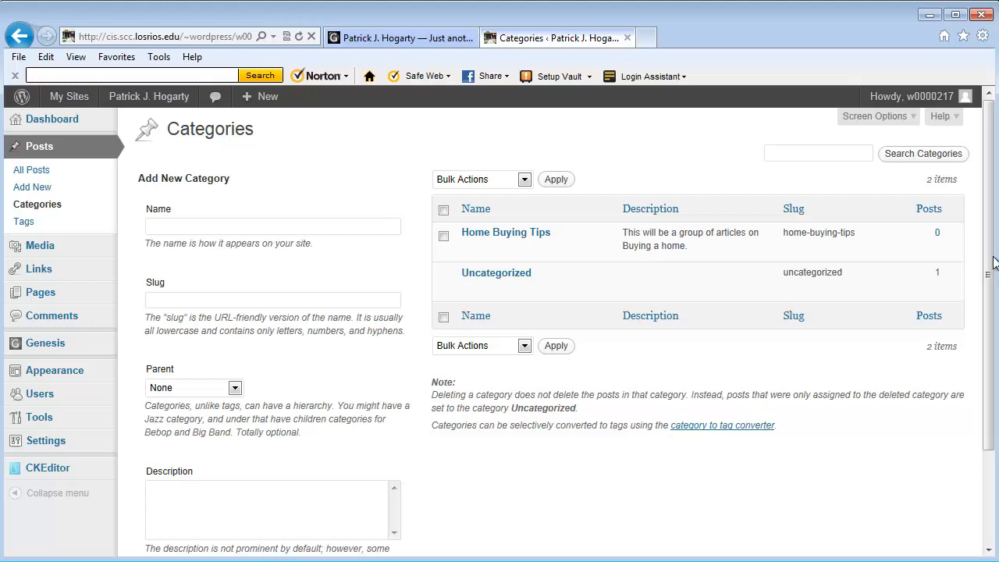
Step: Start a new post titled 'Home Buying Tips' and place the cursor in its body
click(42, 191)
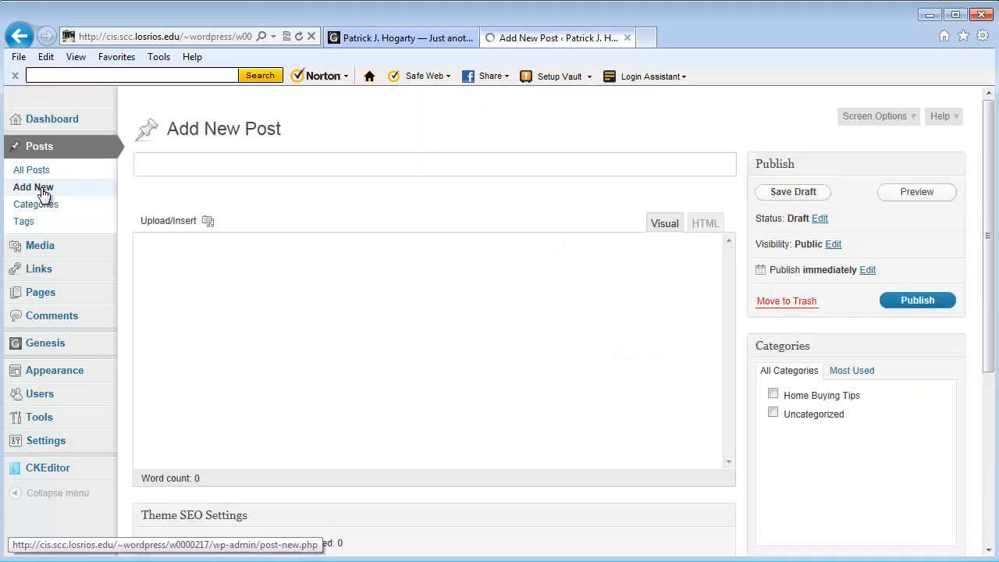
click(150, 162)
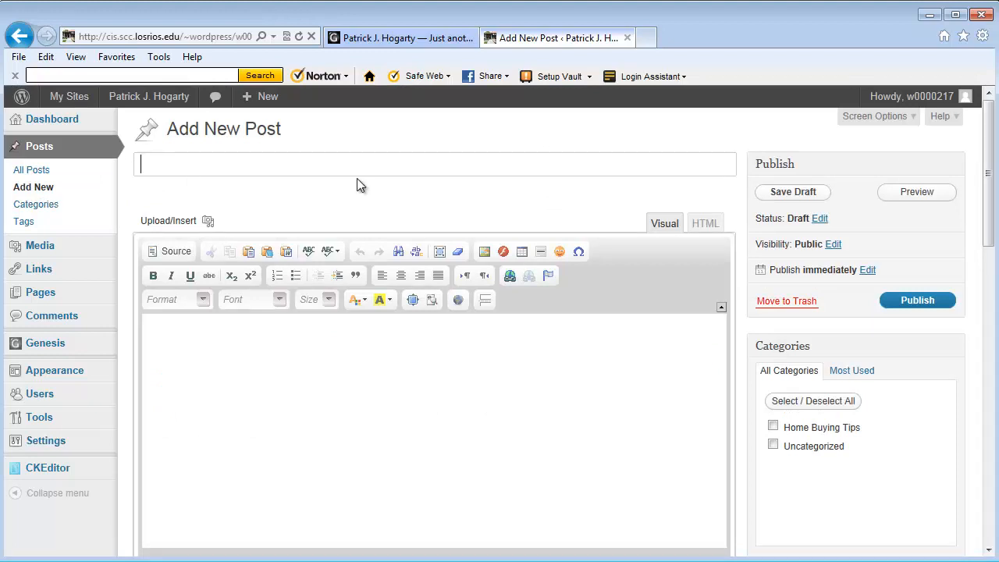
text(Home Buyin)
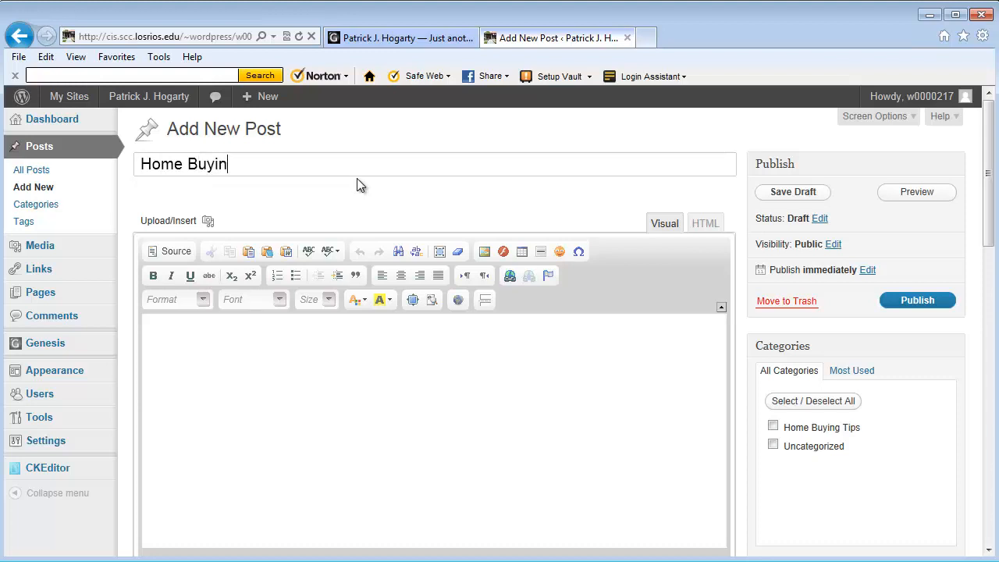
text(g Tips)
click(155, 324)
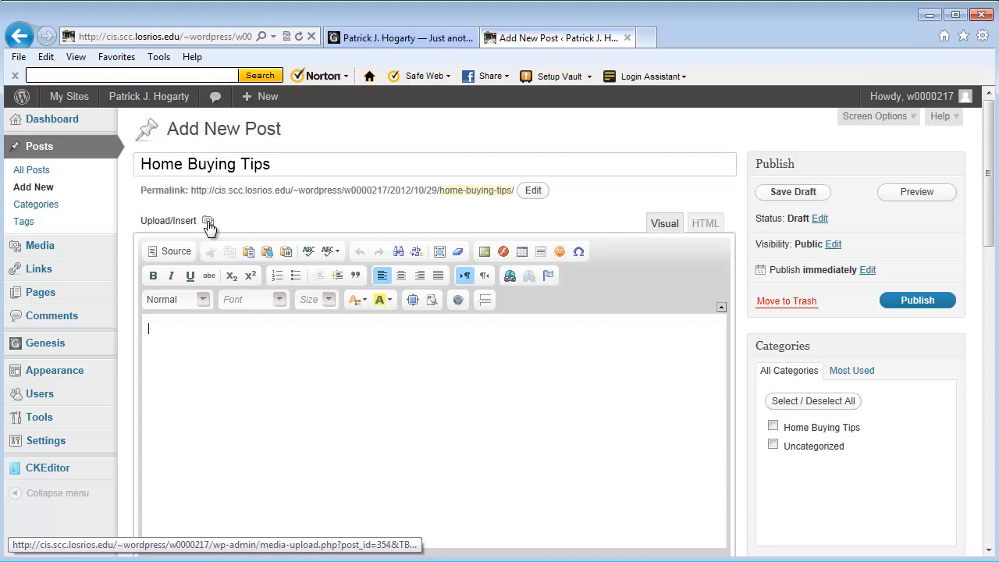
click(208, 222)
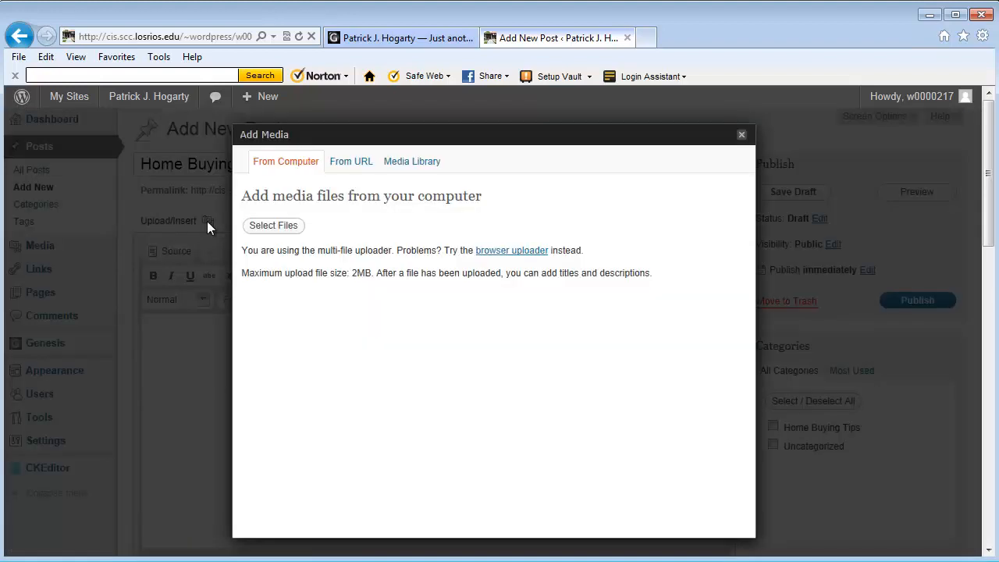
click(406, 164)
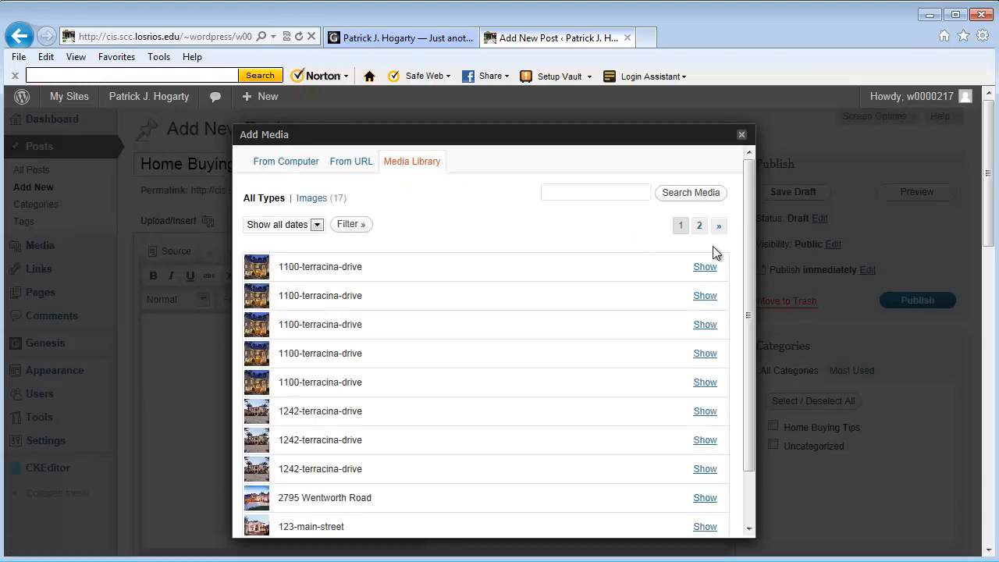
mouse_move(752, 222)
mouse_down()
mouse_move(750, 281)
mouse_move(739, 226)
mouse_up()
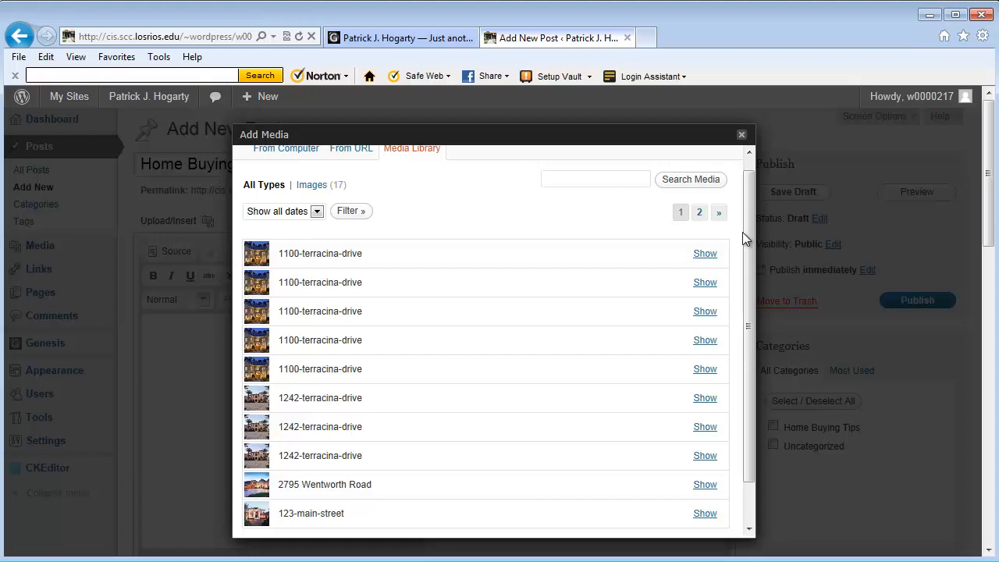
click(700, 215)
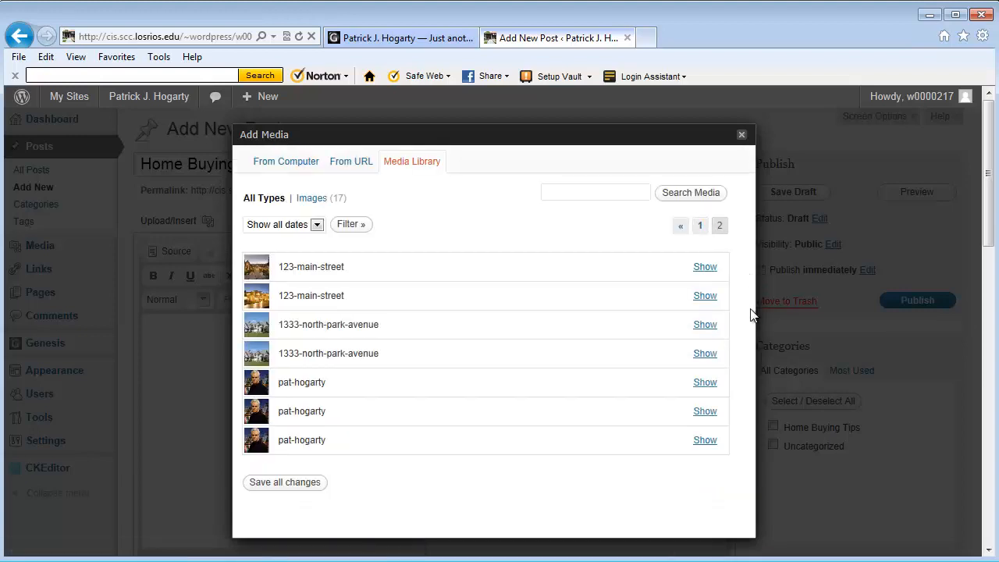
click(705, 441)
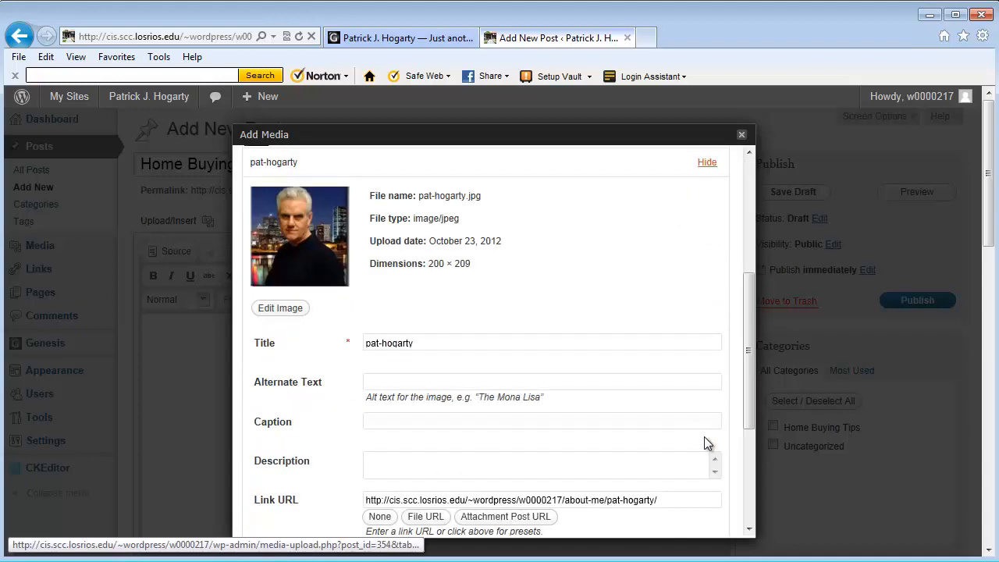
drag(747, 312, 734, 279)
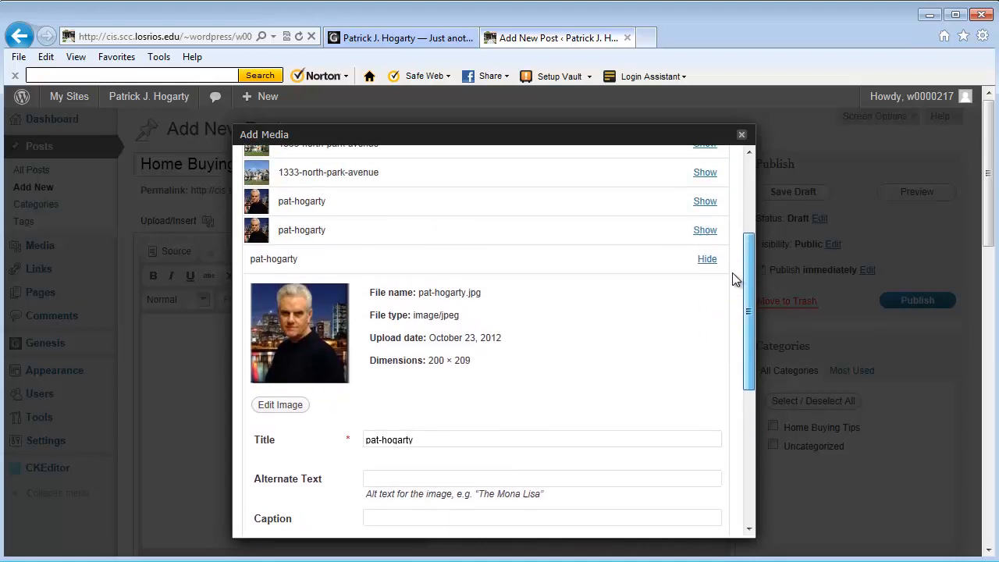
click(704, 202)
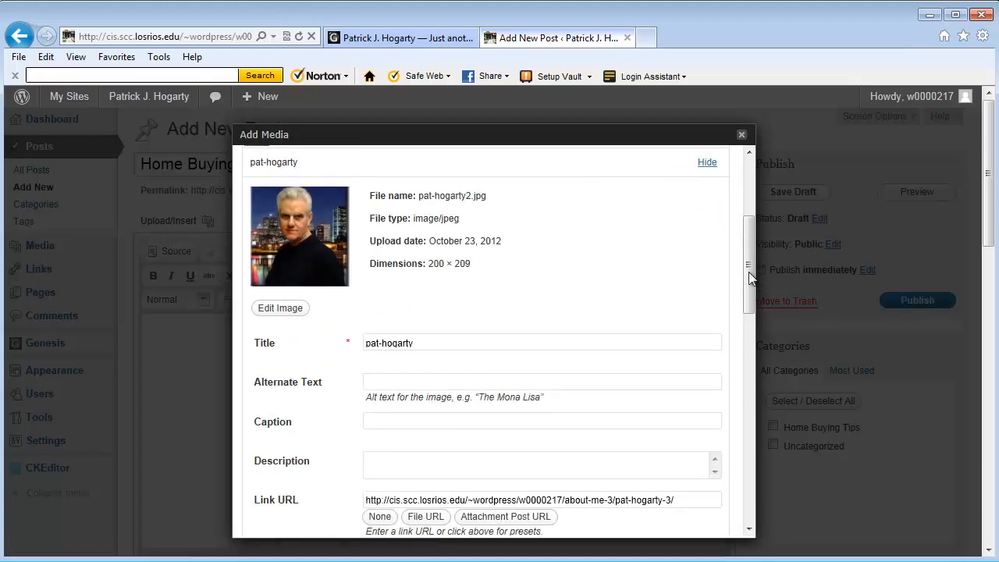
drag(749, 272, 736, 238)
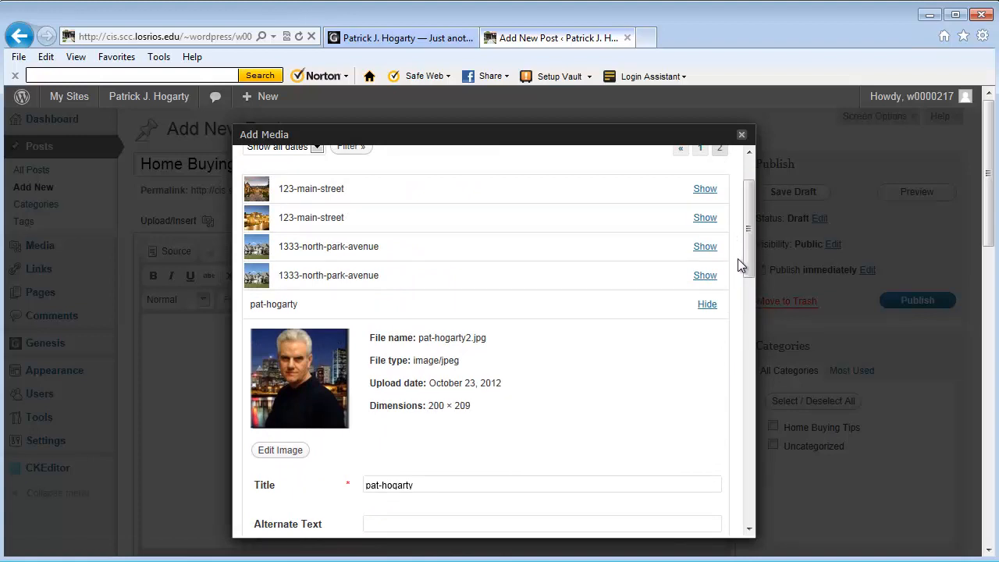
scroll(747, 246, up, 2)
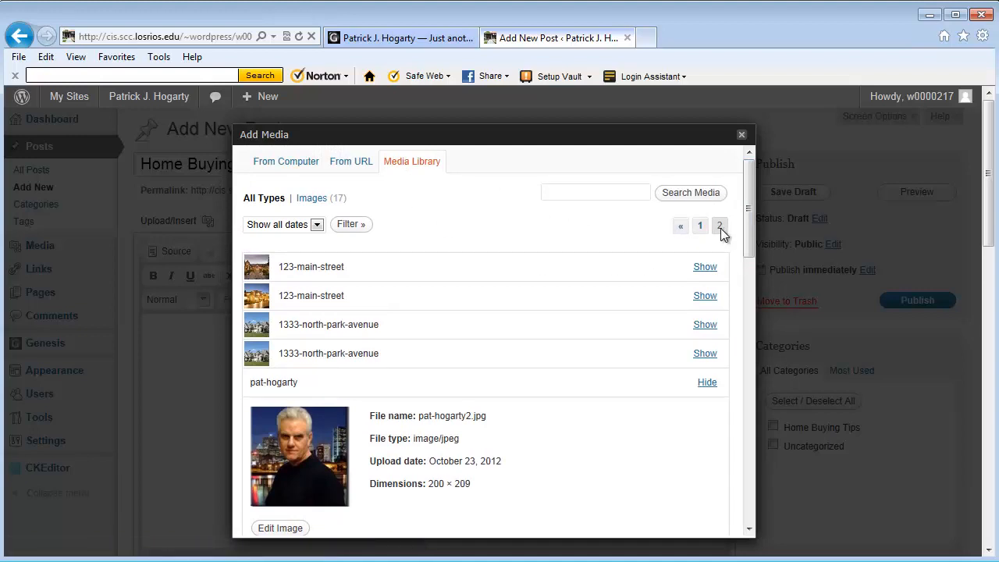
drag(748, 230, 759, 475)
click(405, 492)
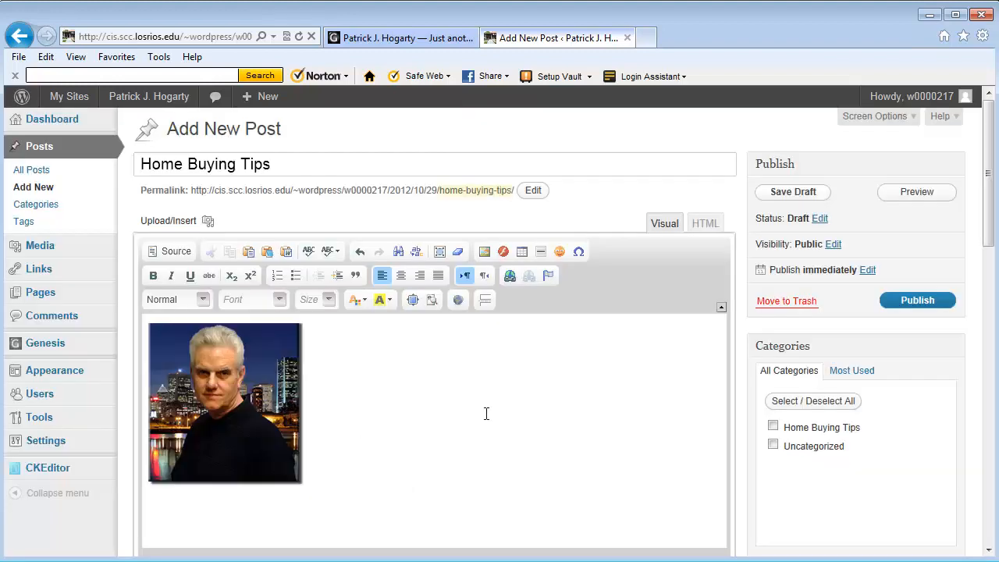
Step: Set the headshot's alignment to Left in its image settings and update it
right_click(203, 404)
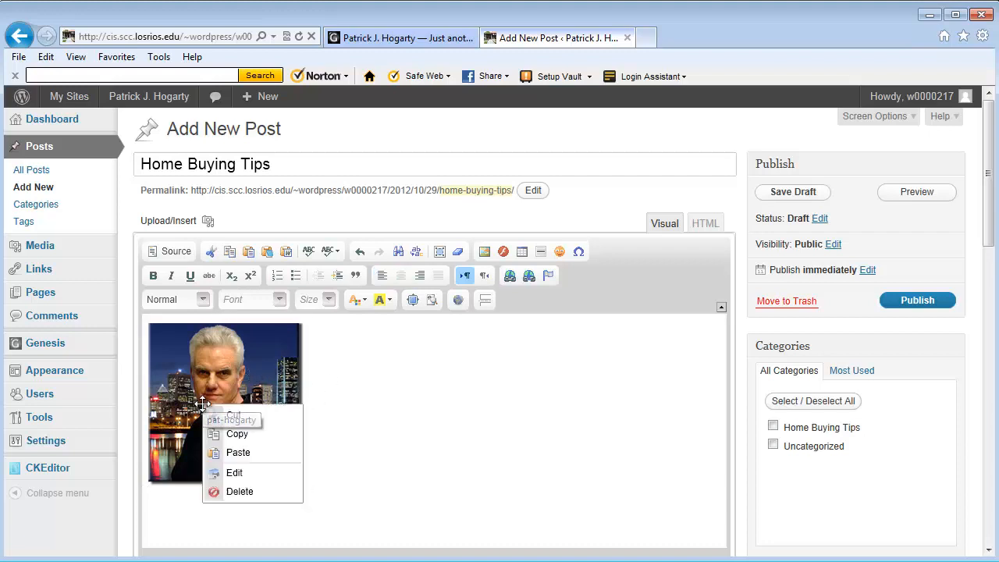
click(236, 476)
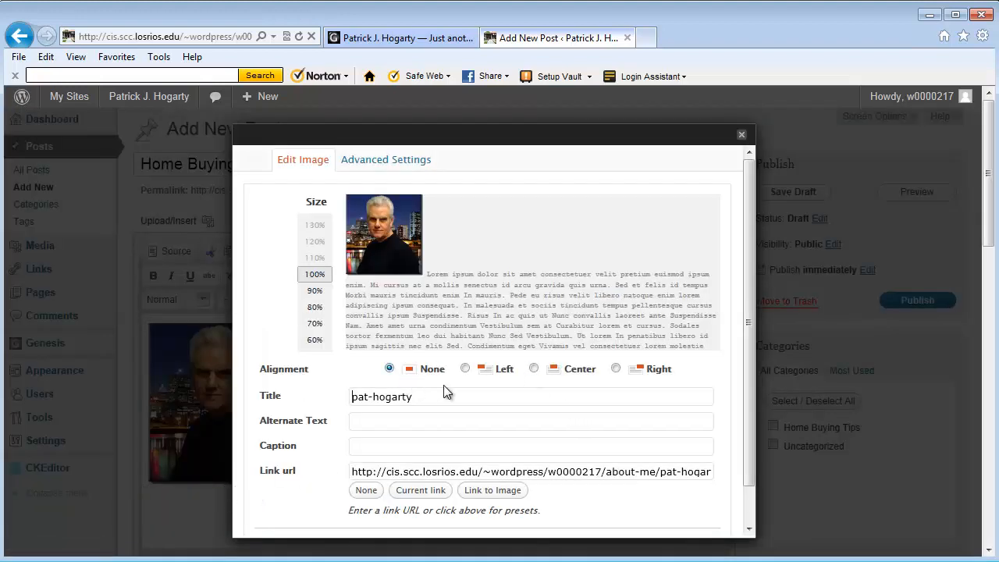
click(465, 369)
drag(747, 283, 743, 372)
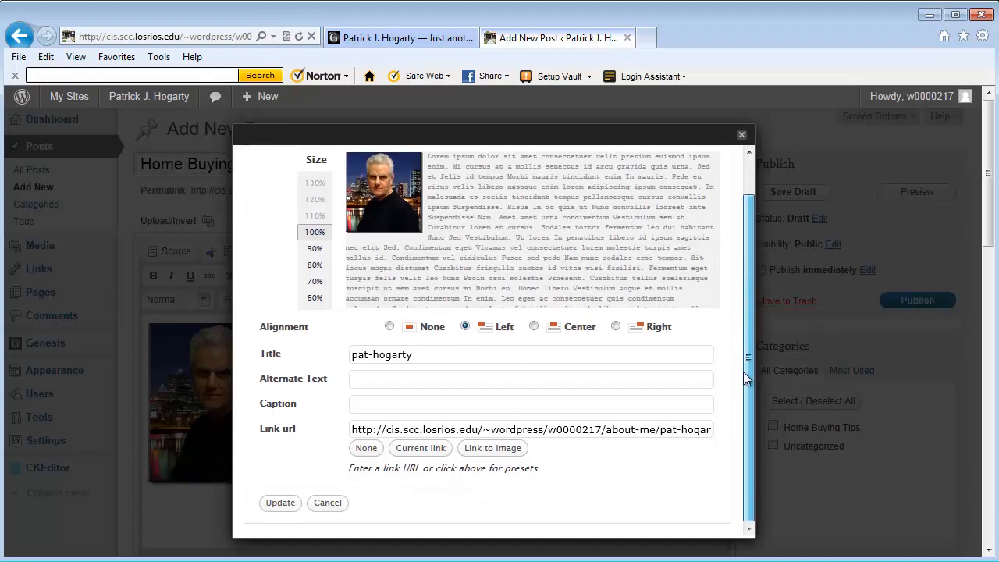
click(281, 502)
click(330, 346)
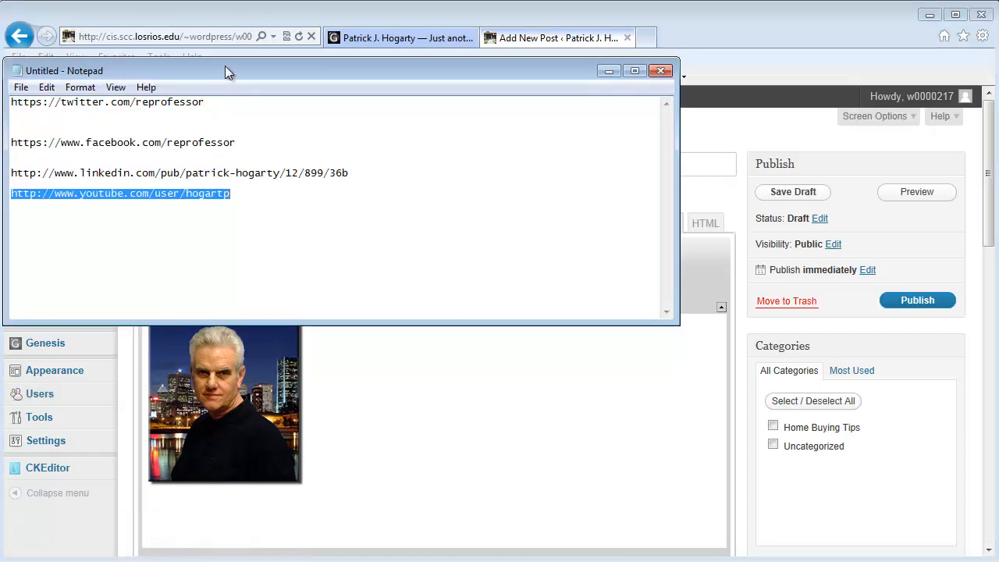
Step: Copy all text from wordpress-video-tutorial-fha-site.txt in Notepad, including the HUD link
drag(225, 65, 278, 76)
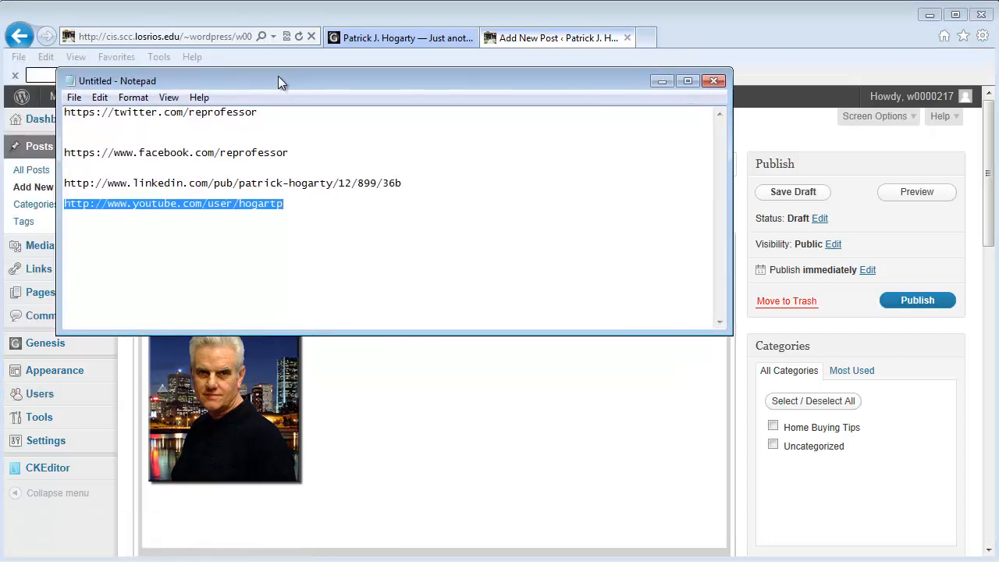
click(662, 81)
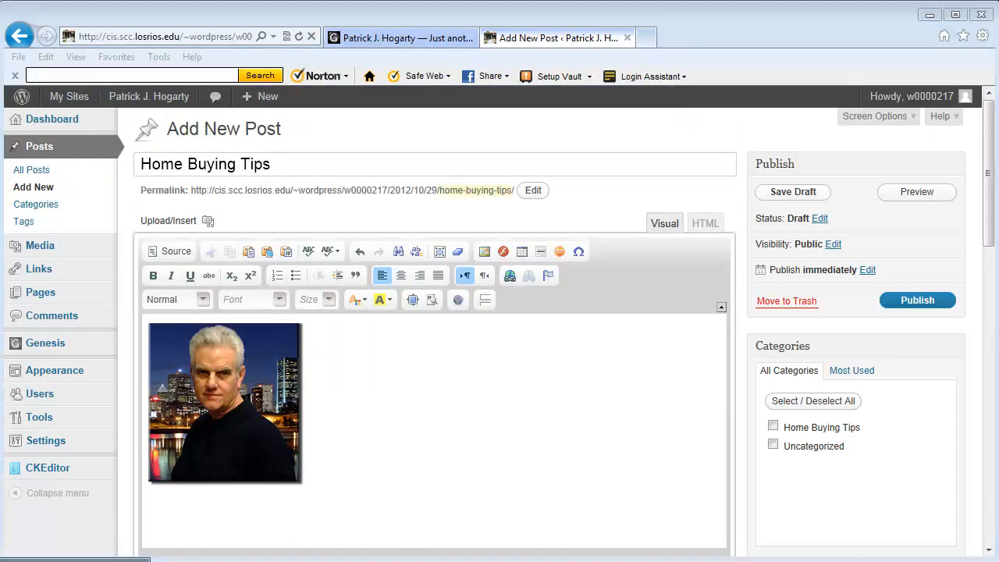
click(76, 560)
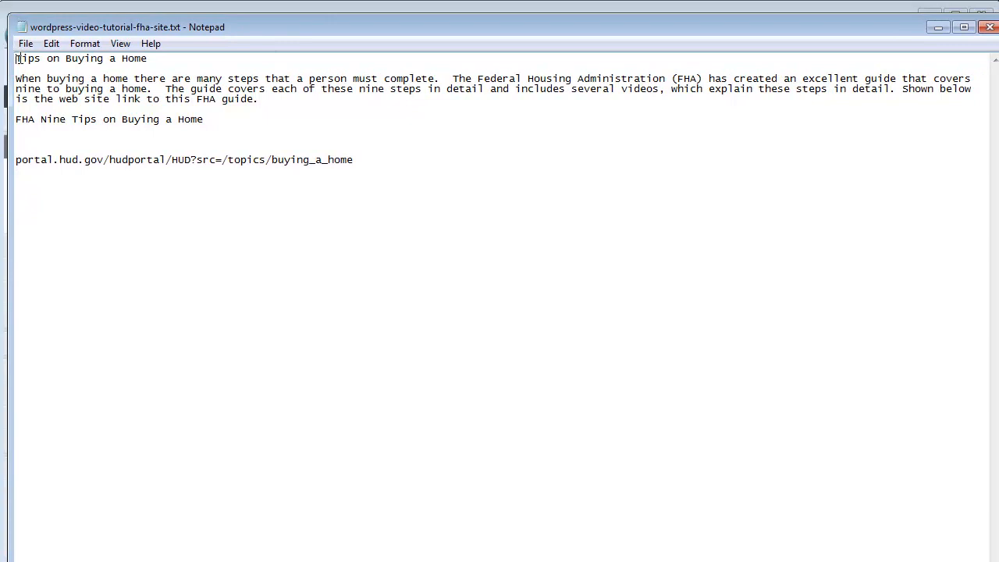
drag(17, 58, 435, 179)
right_click(223, 87)
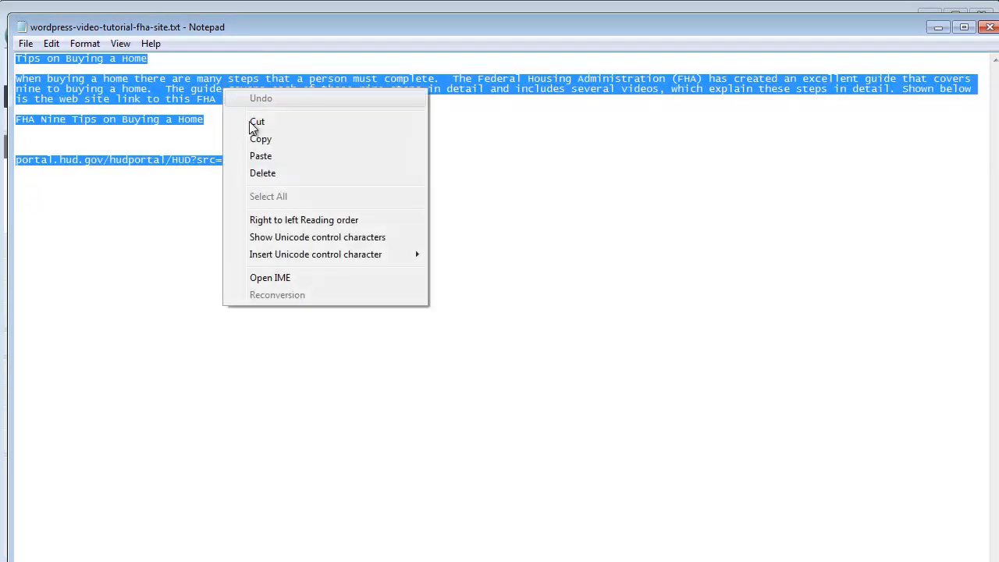
click(270, 141)
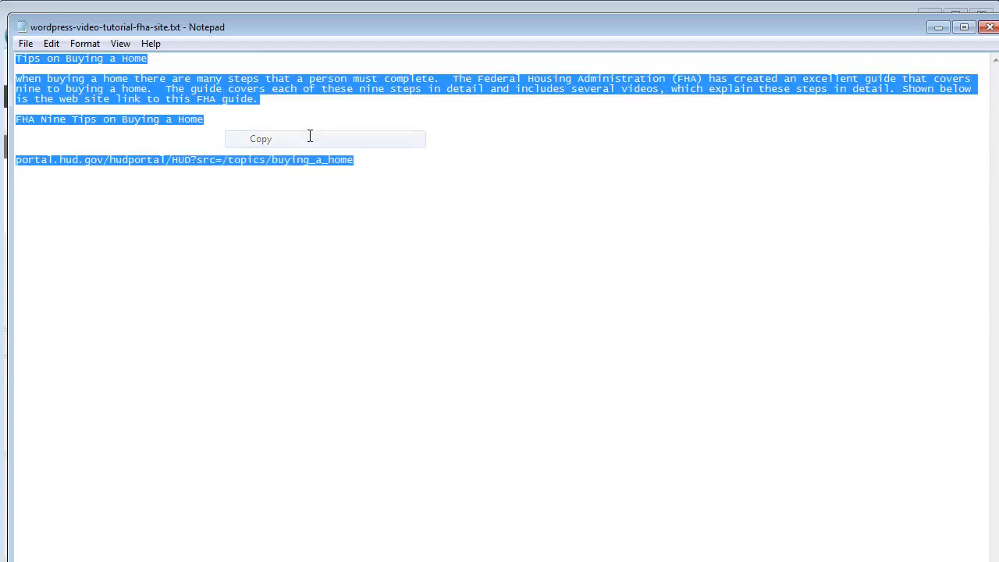
click(938, 27)
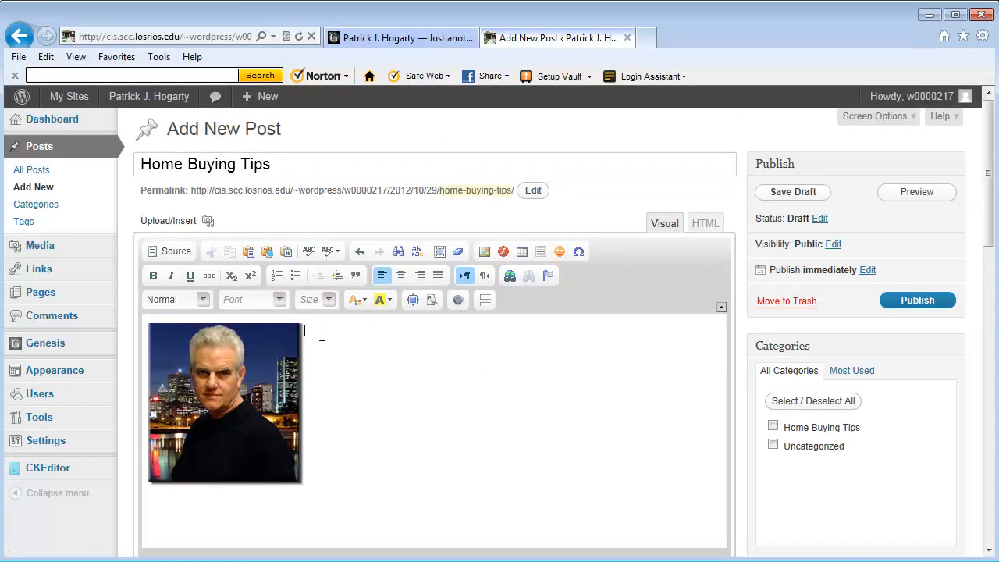
Step: Paste the FHA article beside the photo and delete the blank line above the heading
right_click(321, 335)
click(349, 346)
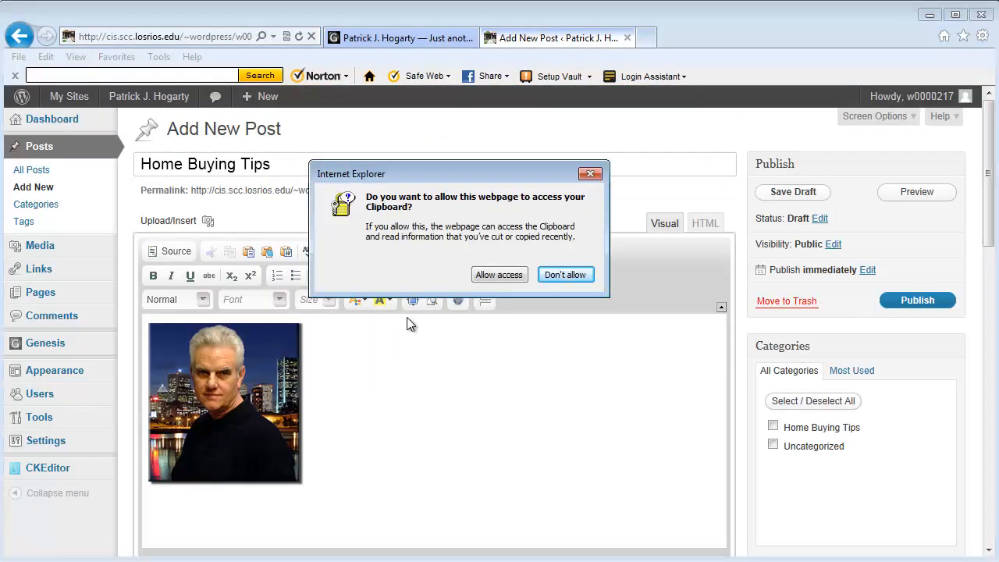
click(482, 337)
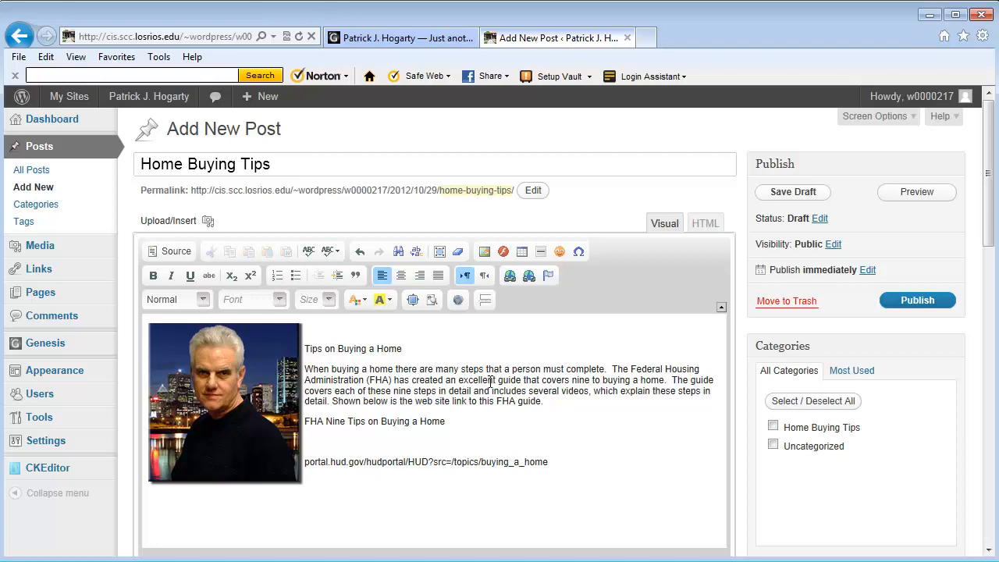
click(310, 331)
key(Delete)
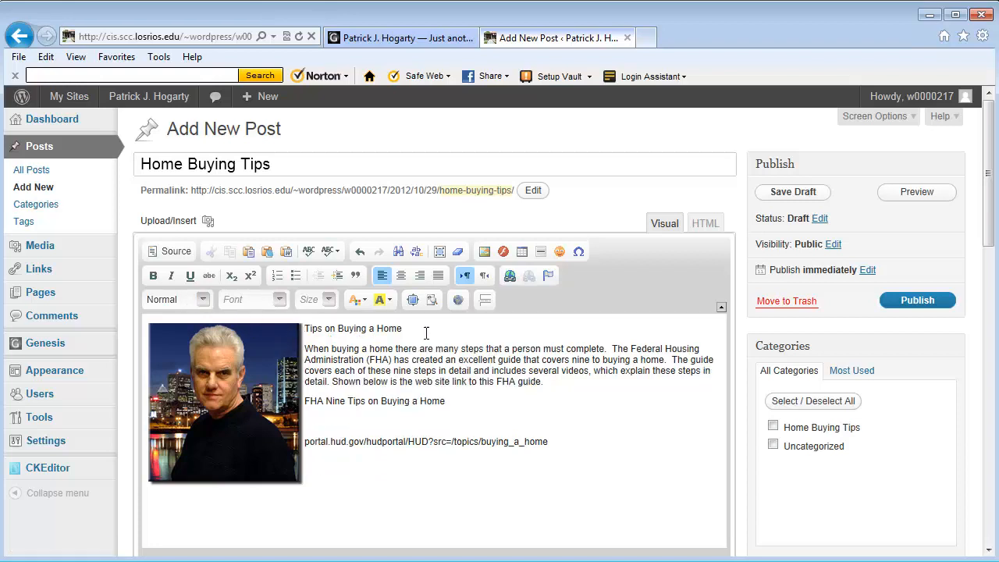
drag(402, 329, 304, 329)
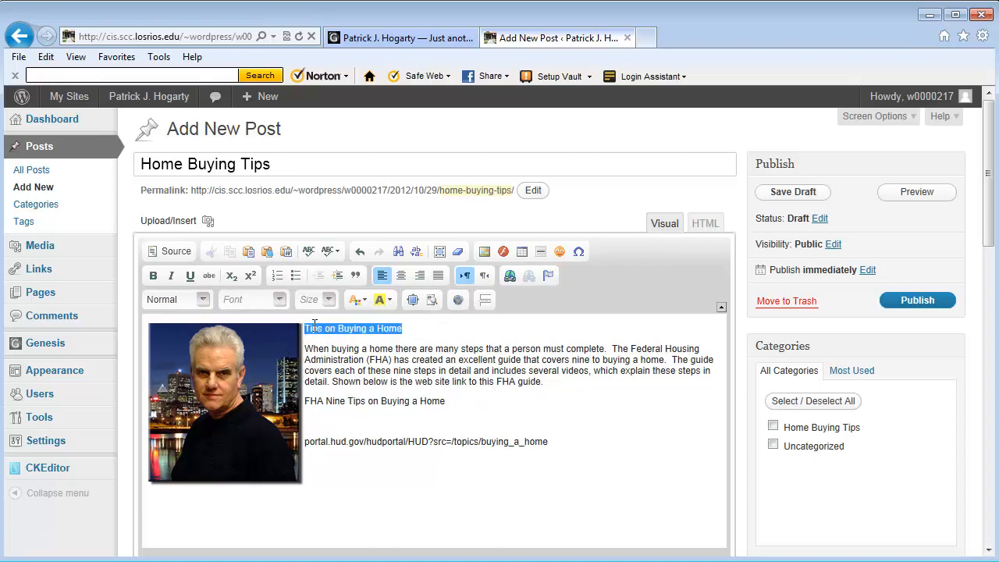
Step: Make the 'Tips on Buying a Home' heading bold at font size 16
click(154, 276)
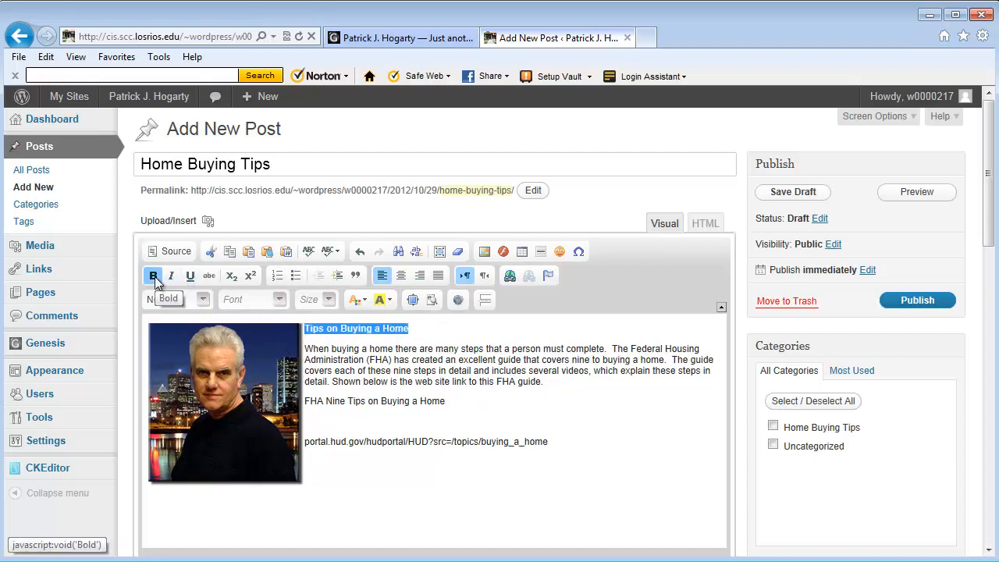
click(329, 302)
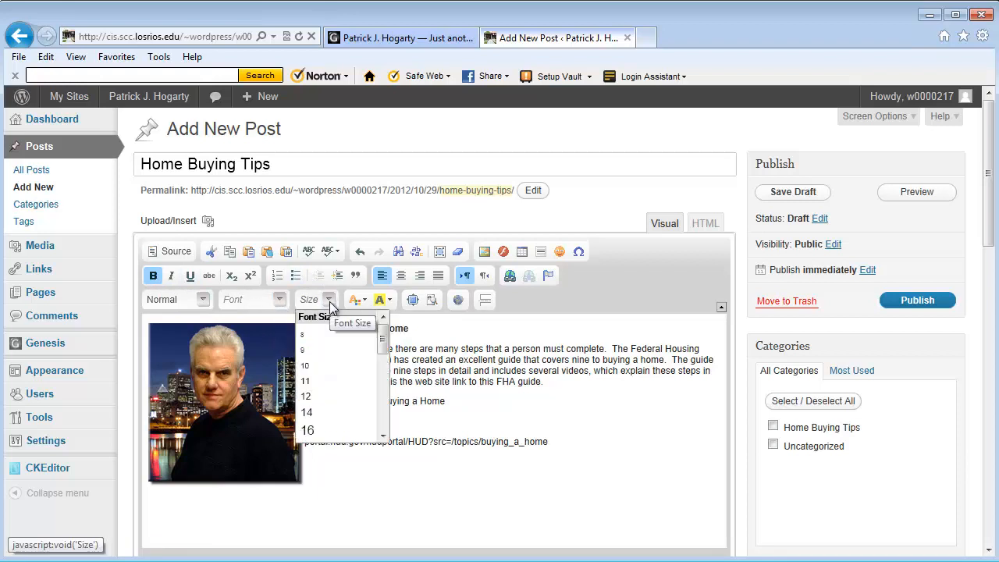
click(316, 432)
click(381, 373)
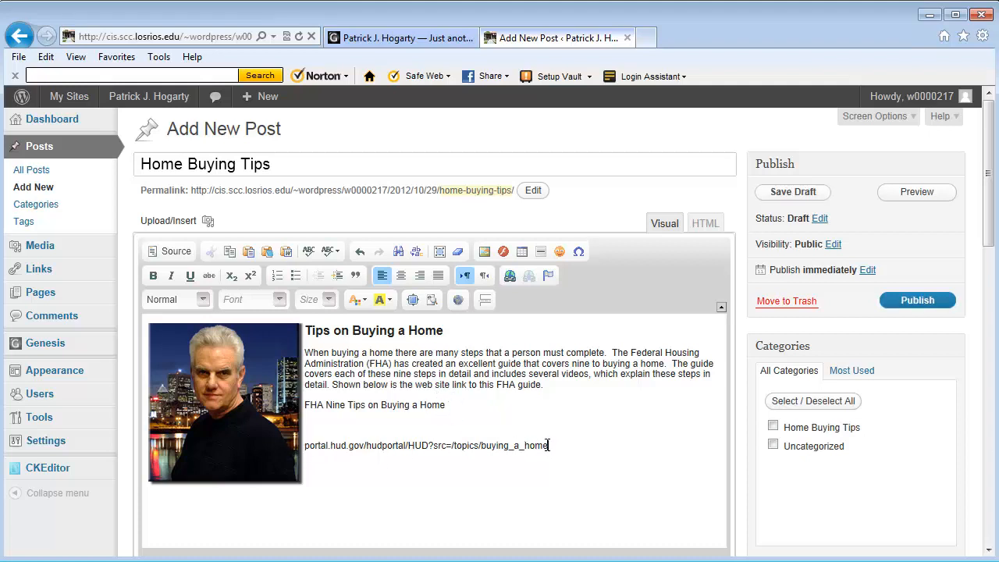
Step: Cut the bare HUD web address and make it the link target of 'FHA Nine Tips on Buying a Home'
drag(550, 445, 304, 447)
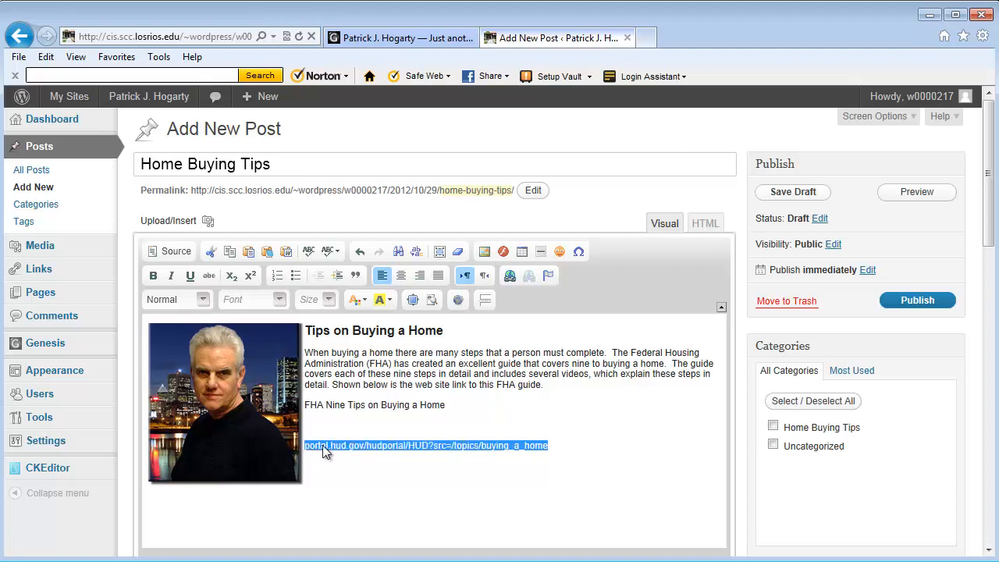
right_click(322, 445)
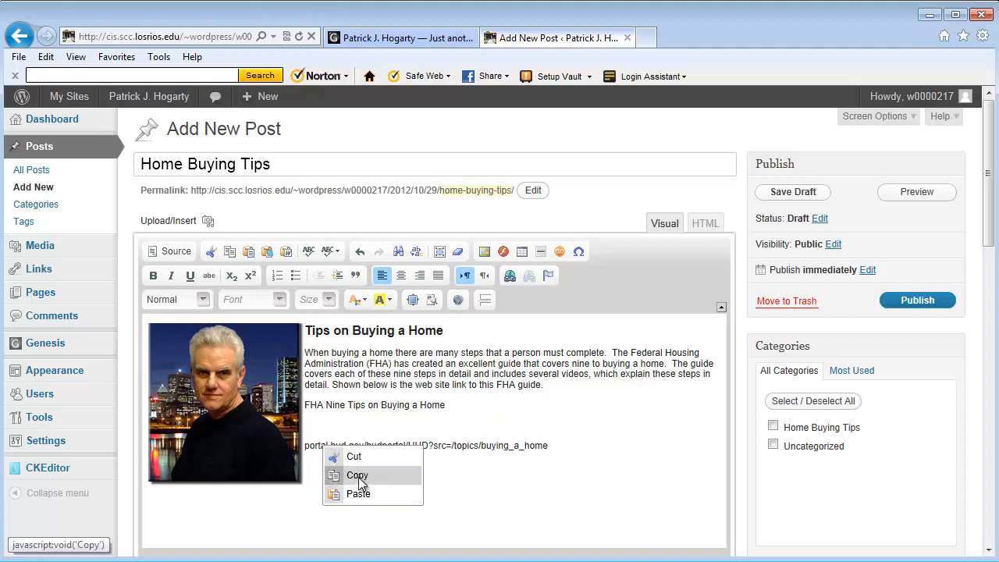
click(356, 457)
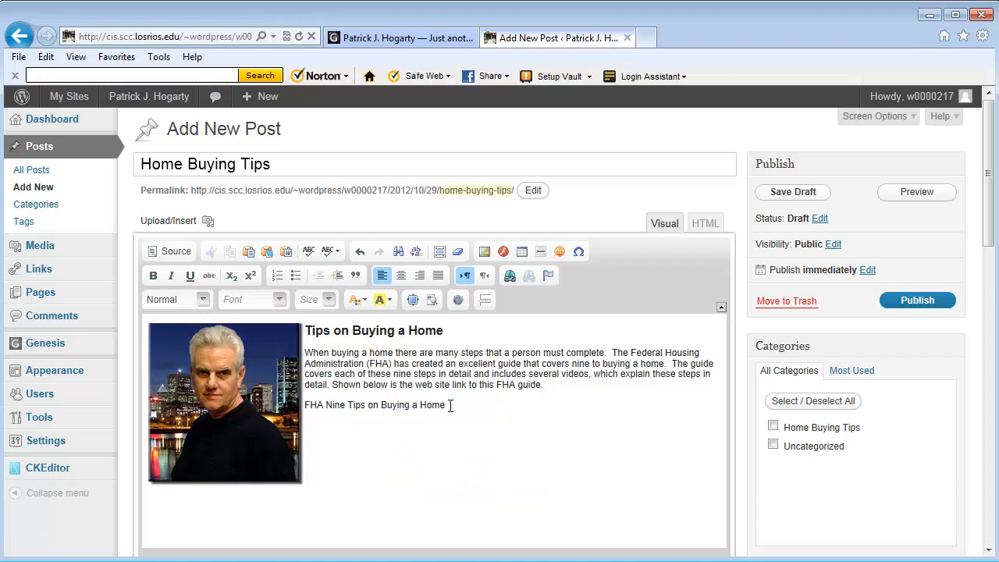
drag(447, 405, 305, 404)
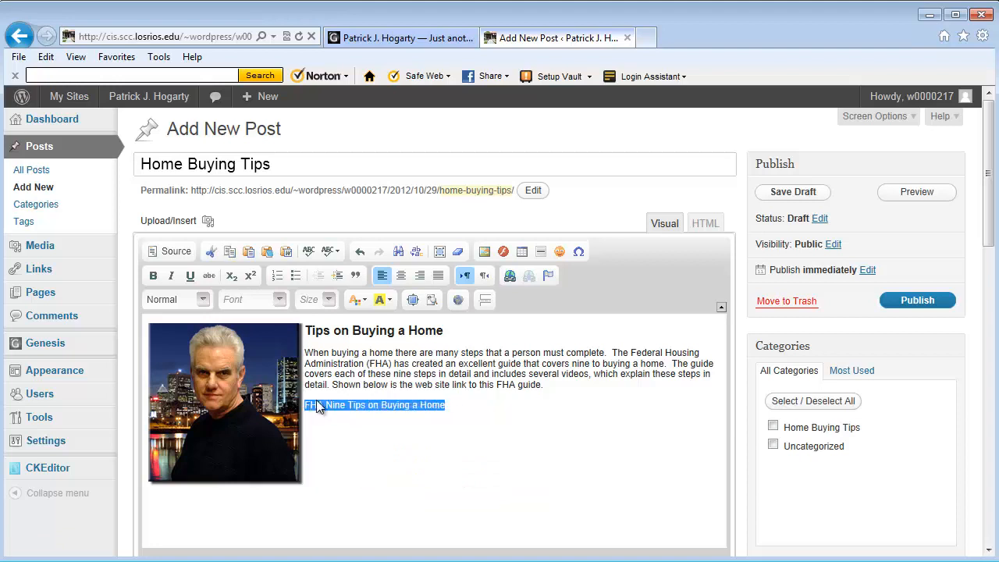
click(509, 277)
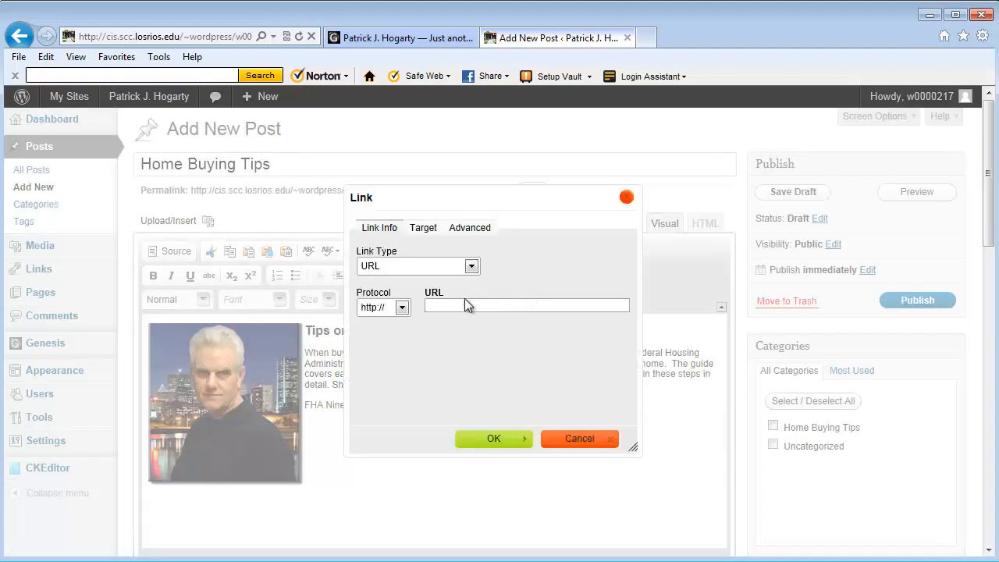
right_click(484, 305)
click(494, 372)
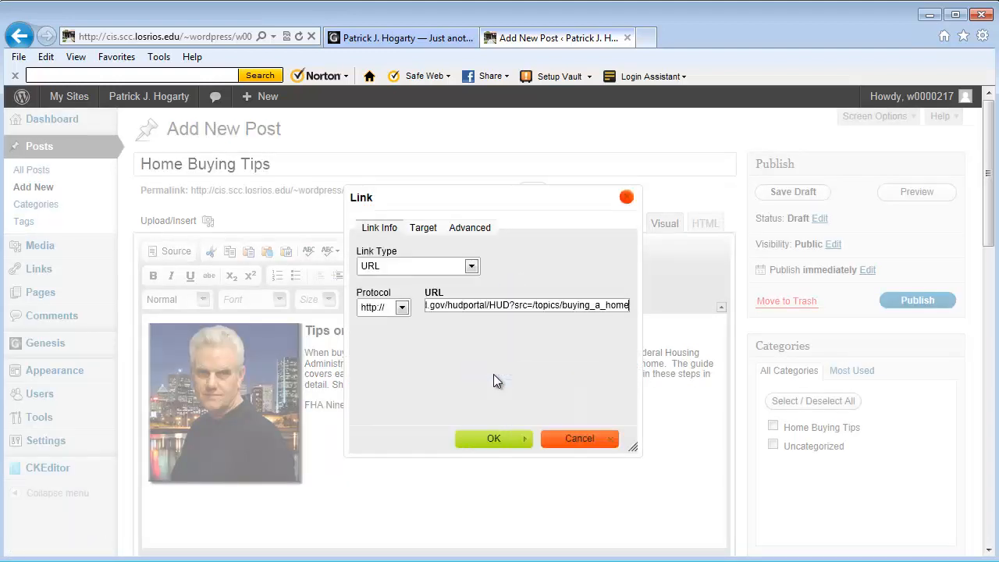
click(498, 440)
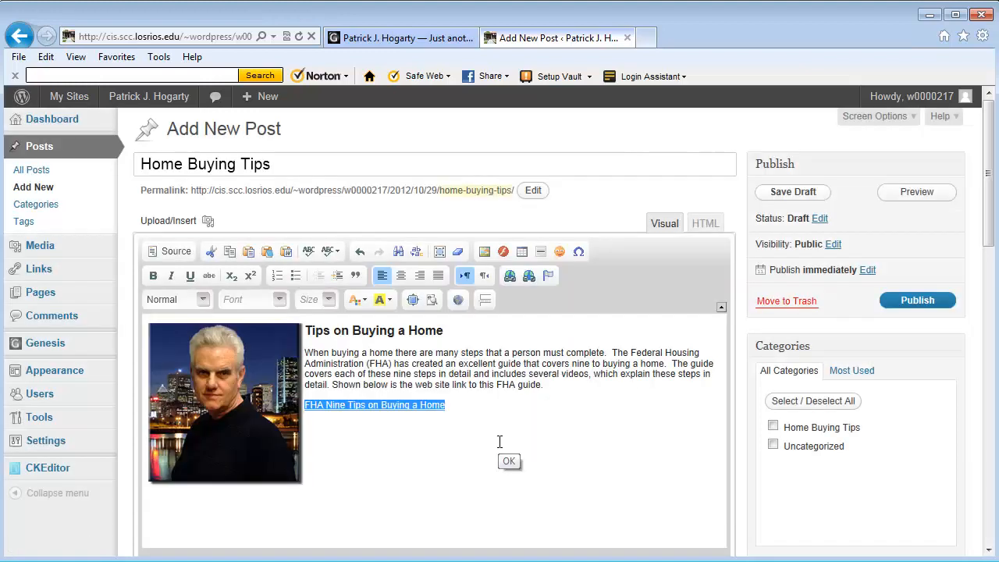
Step: Save the Home Buying Tips draft and scroll through its preview page
click(790, 193)
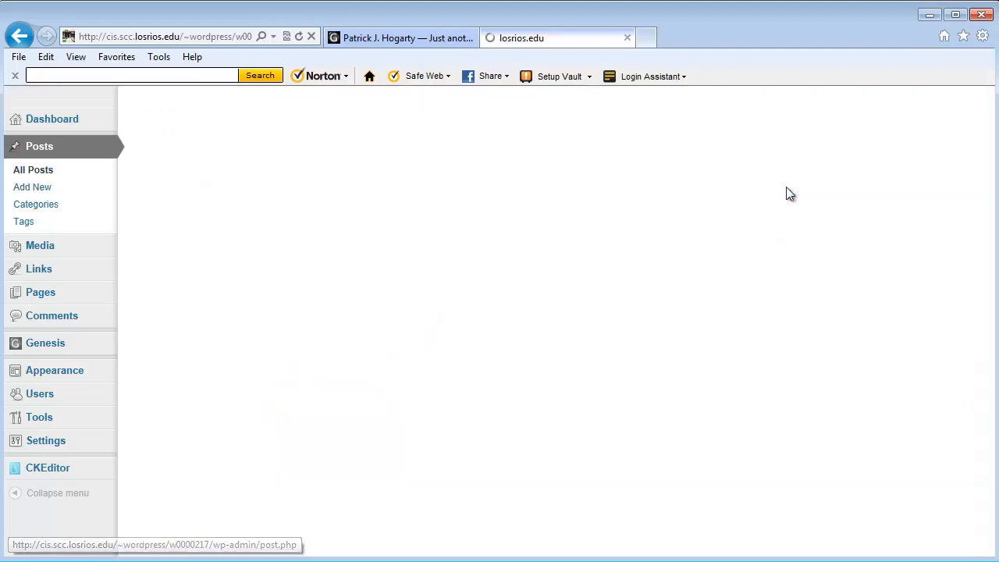
click(917, 239)
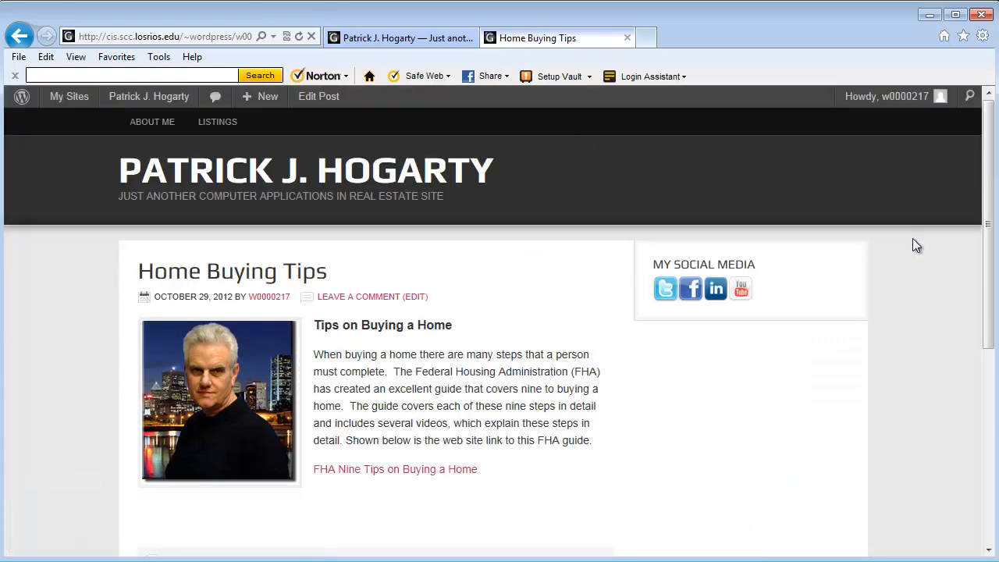
drag(989, 229, 992, 258)
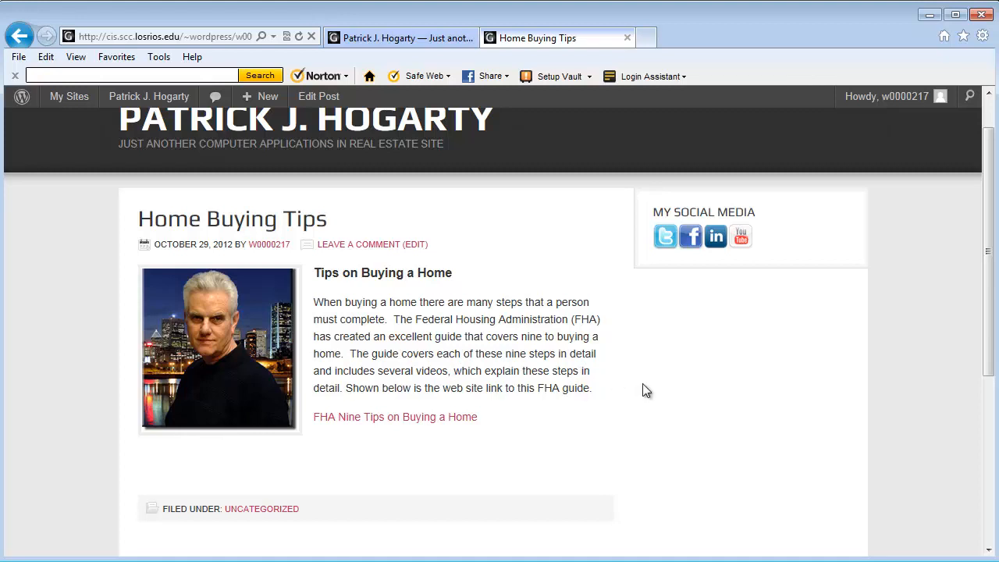
Step: Follow the FHA Nine Tips link to HUD's Buying a Home page, then close that tab
click(385, 419)
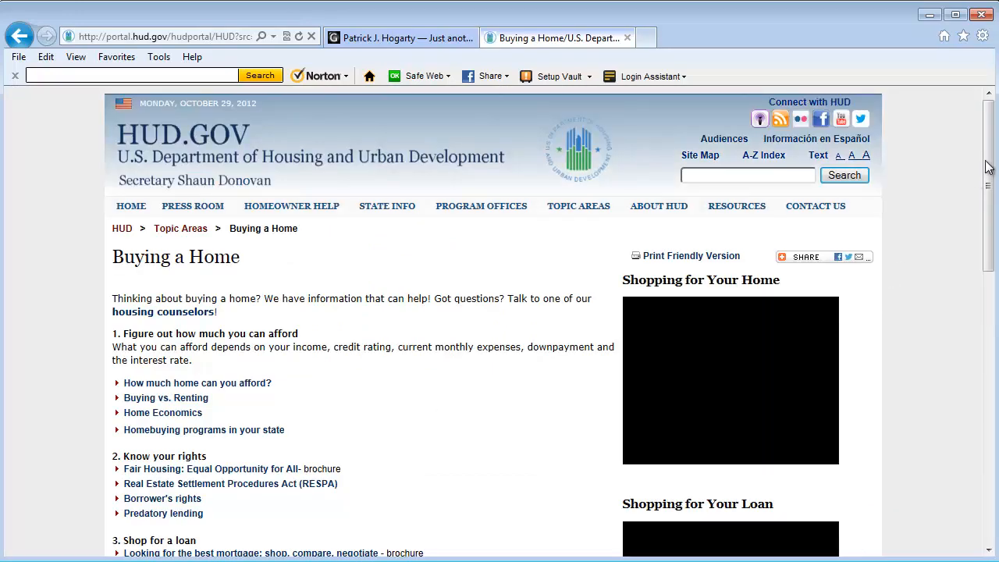
drag(989, 166, 977, 138)
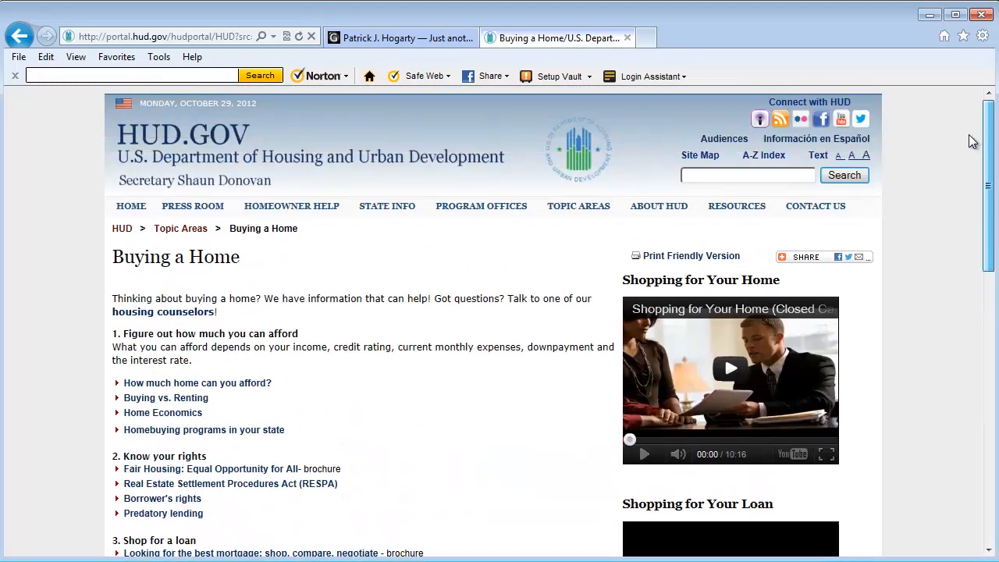
click(628, 38)
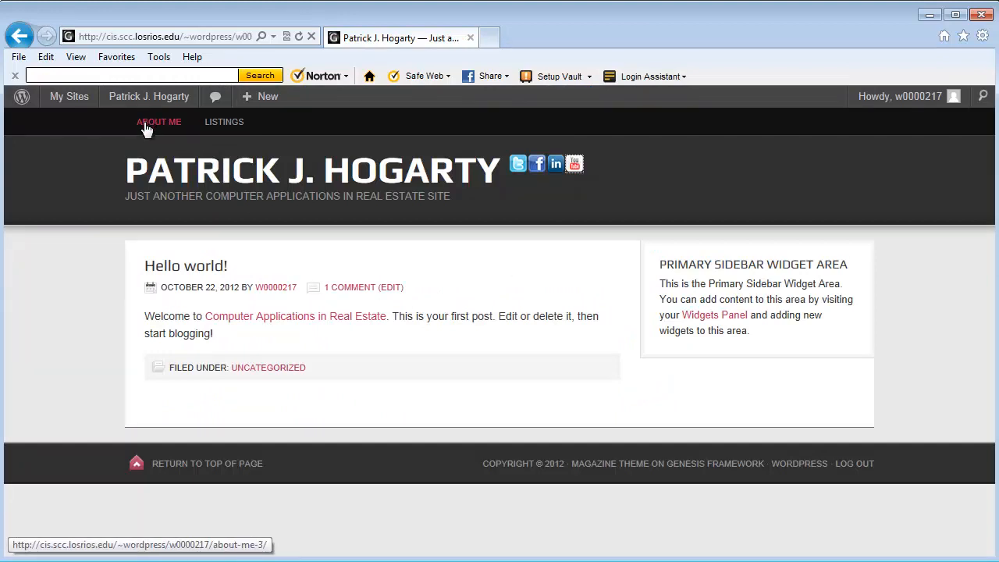
Step: Go to the Dashboard, list All Posts, and edit the Home Buying Tips draft
mouse_move(129, 107)
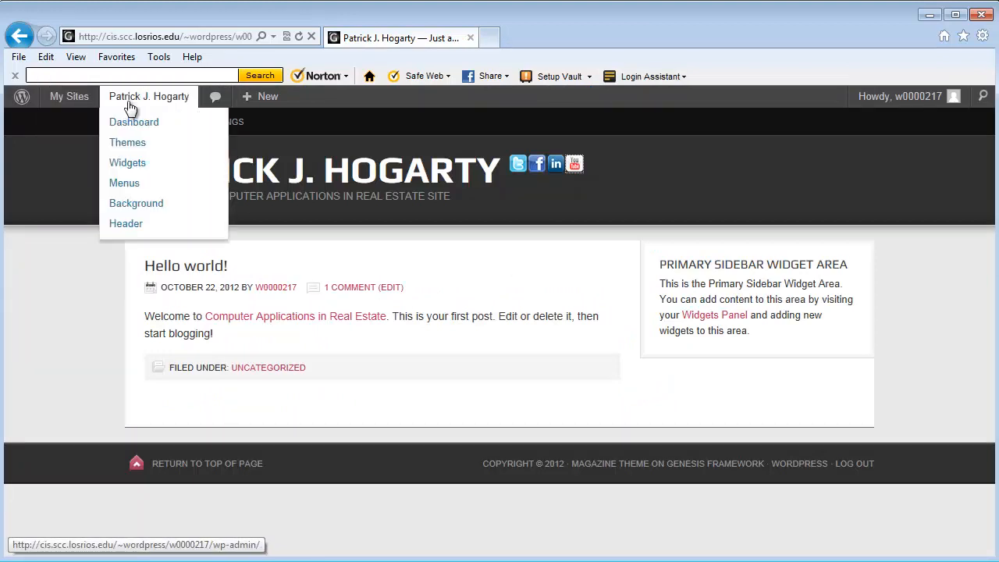
click(130, 125)
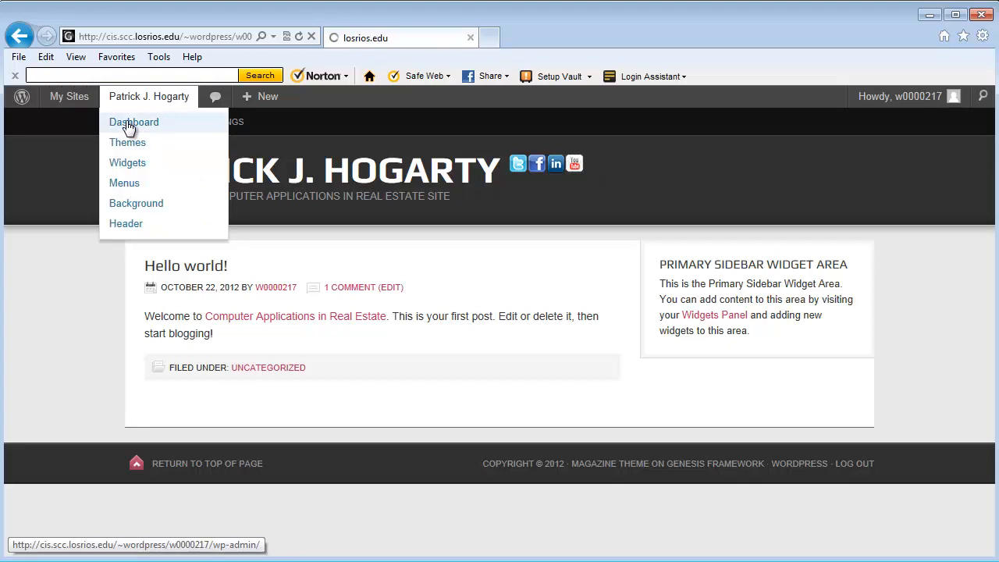
mouse_move(36, 267)
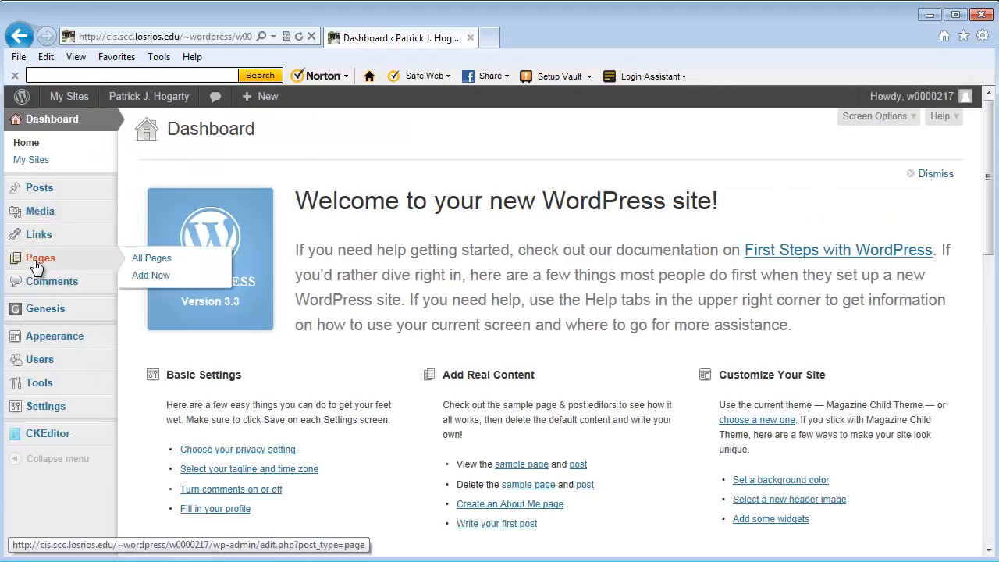
mouse_move(38, 191)
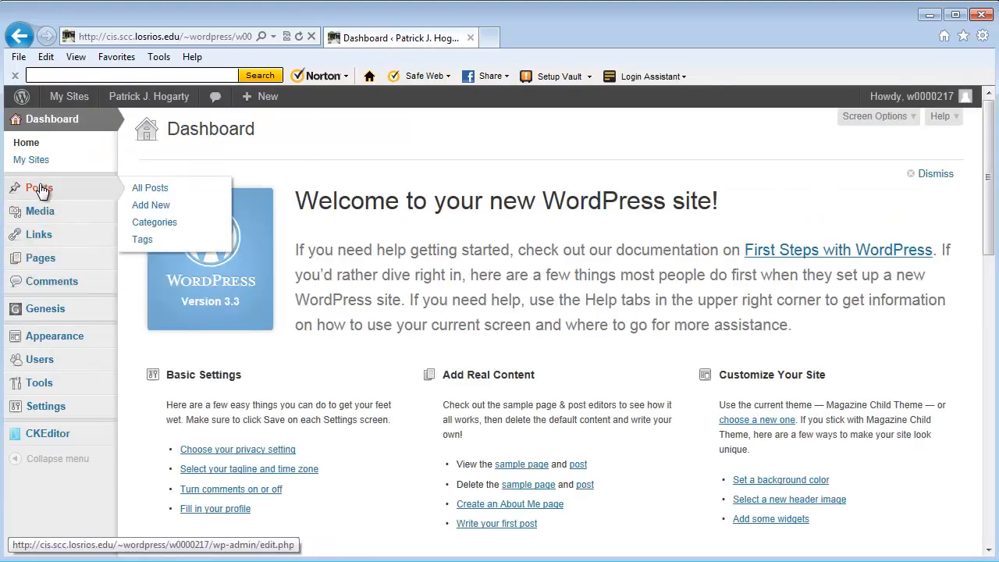
click(158, 190)
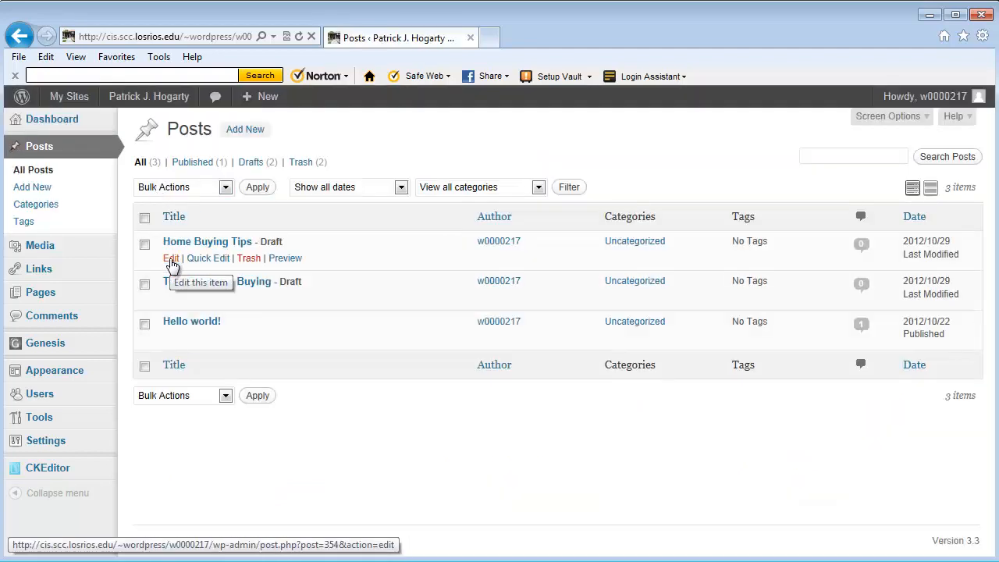
click(171, 261)
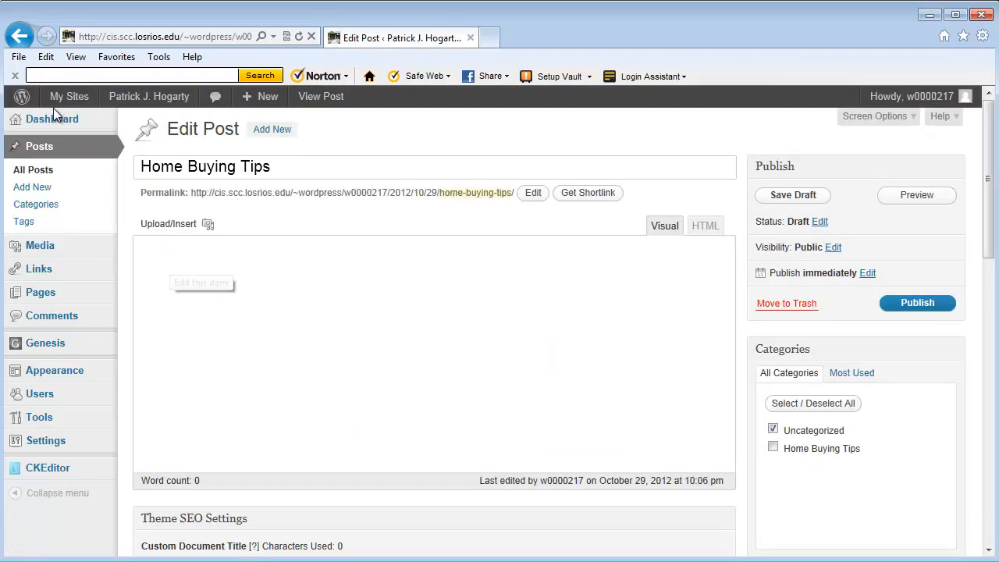